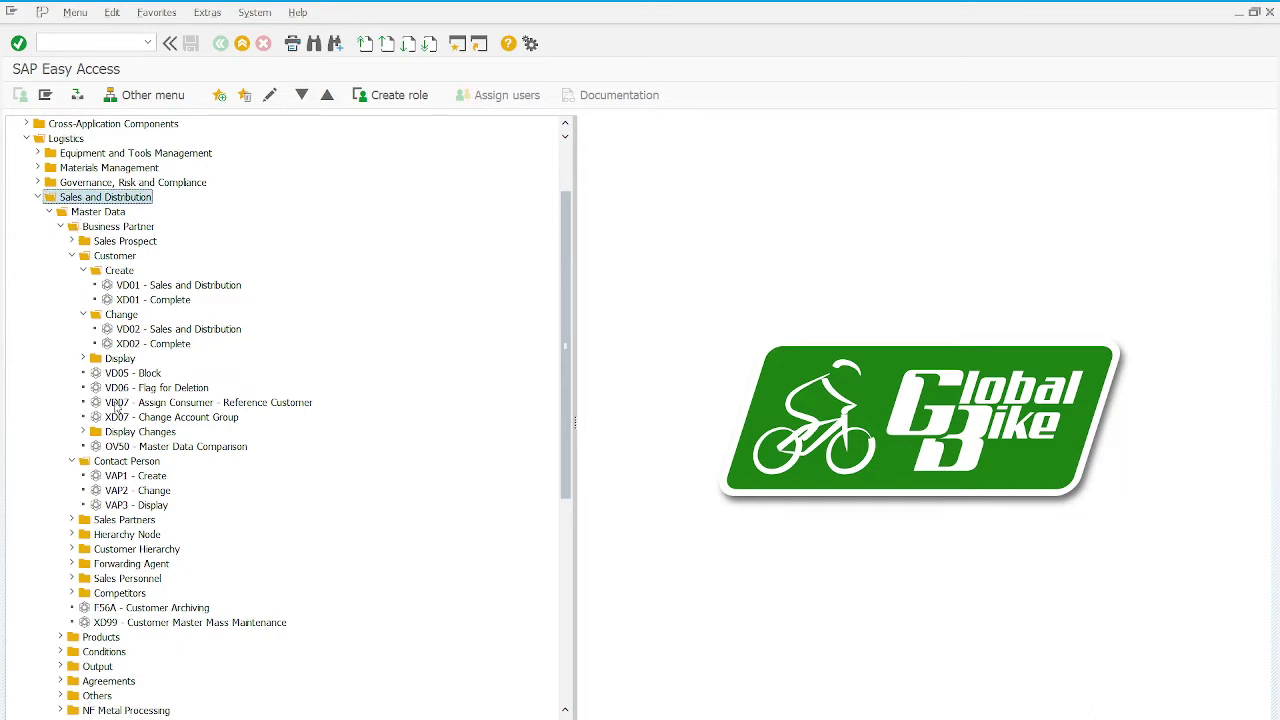
Open the VA11 - Create inquiry transaction under Logistics > Sales and Distribution > Sales > Inquiry
click(49, 212)
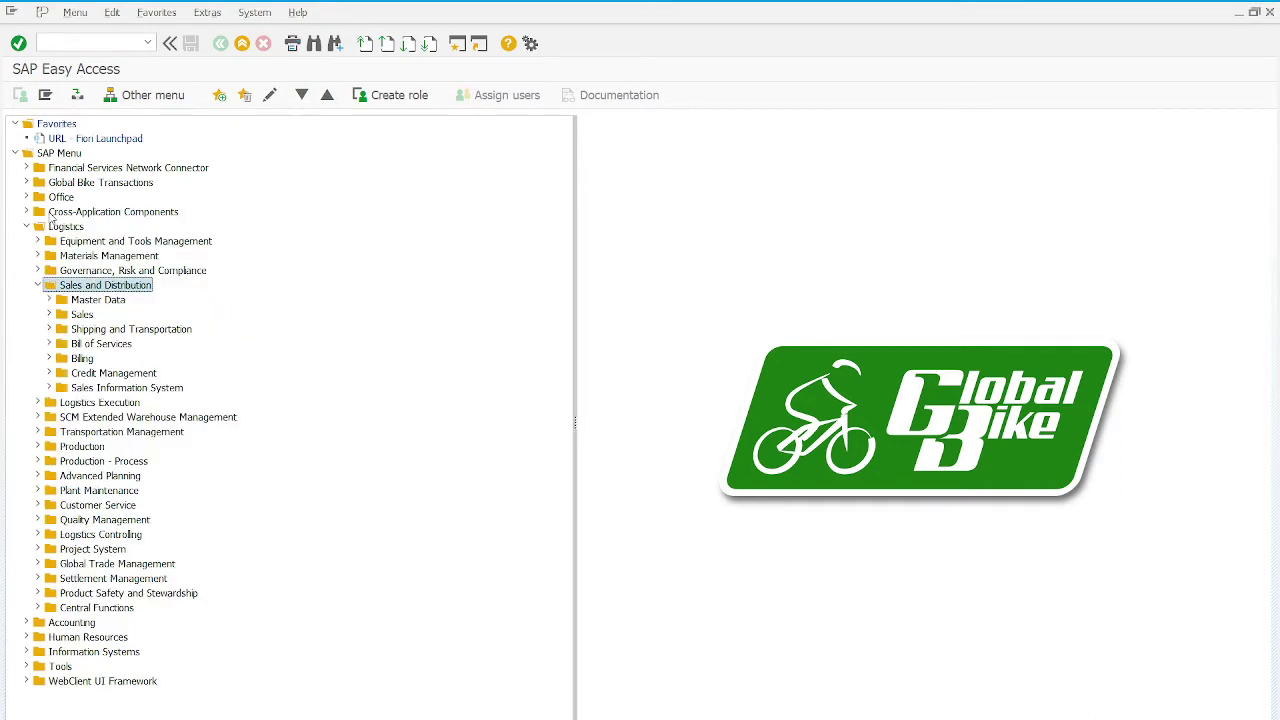
click(49, 314)
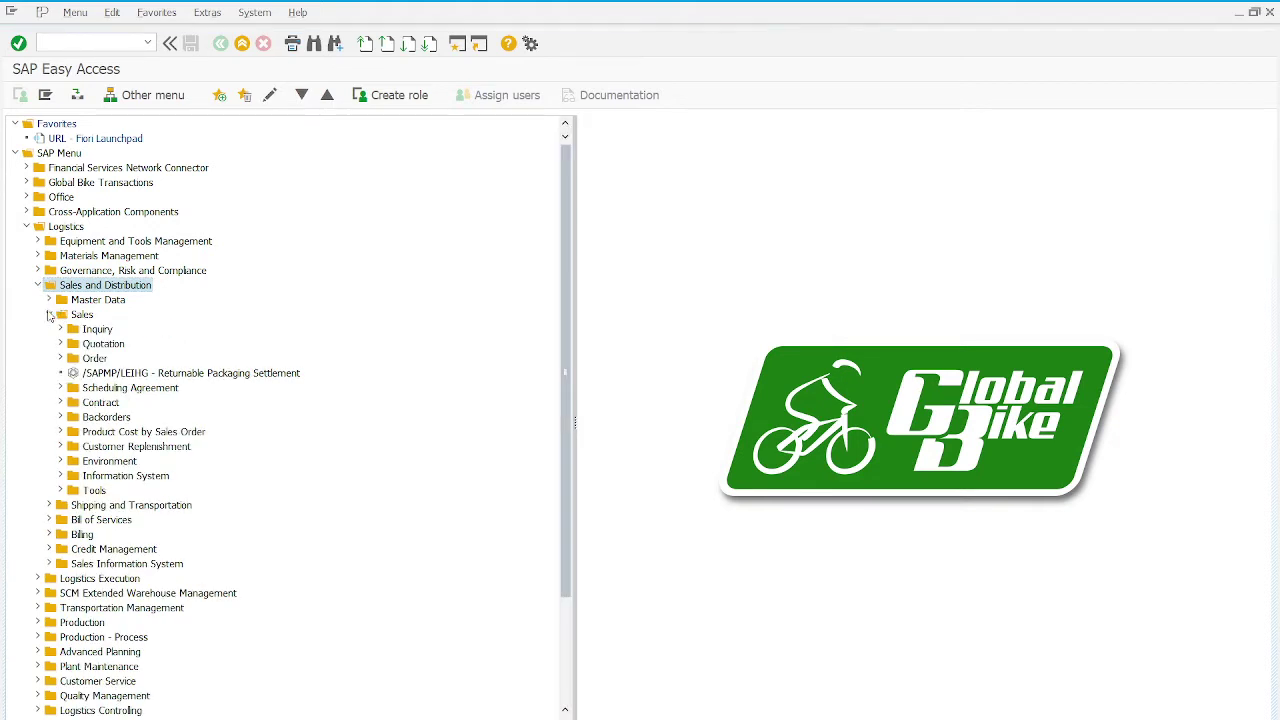
click(60, 329)
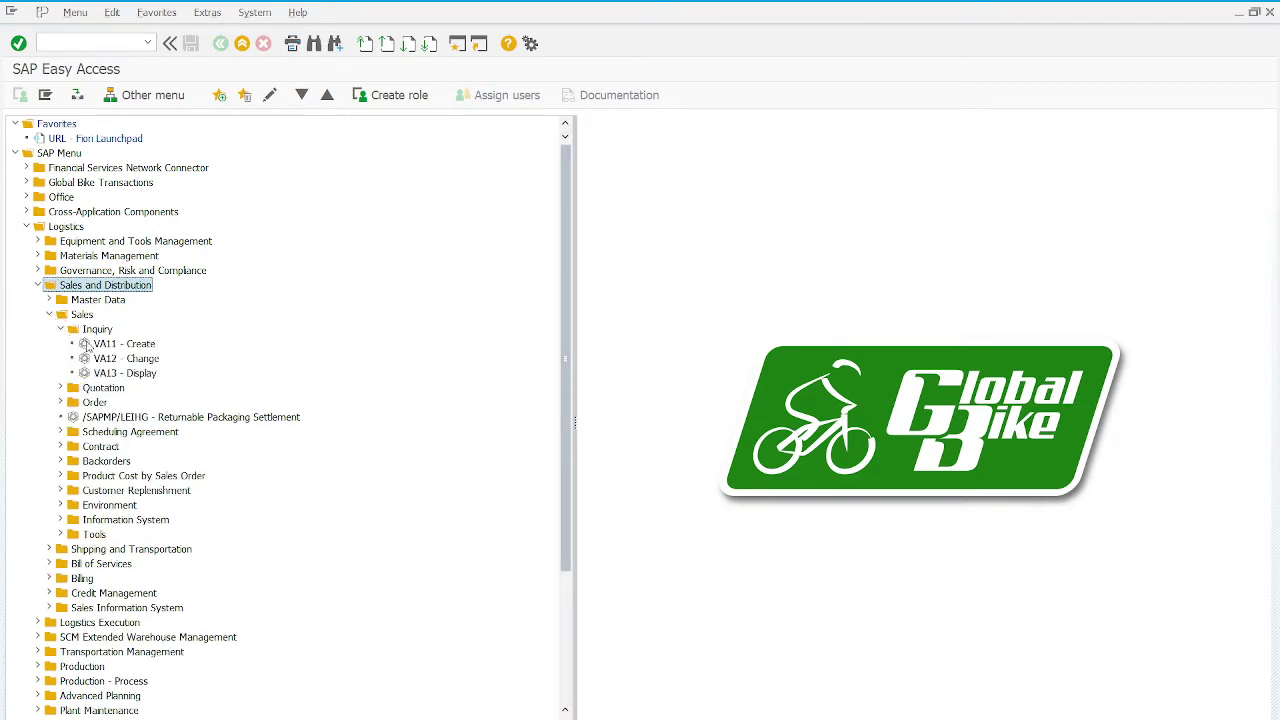
click(118, 345)
double_click(118, 345)
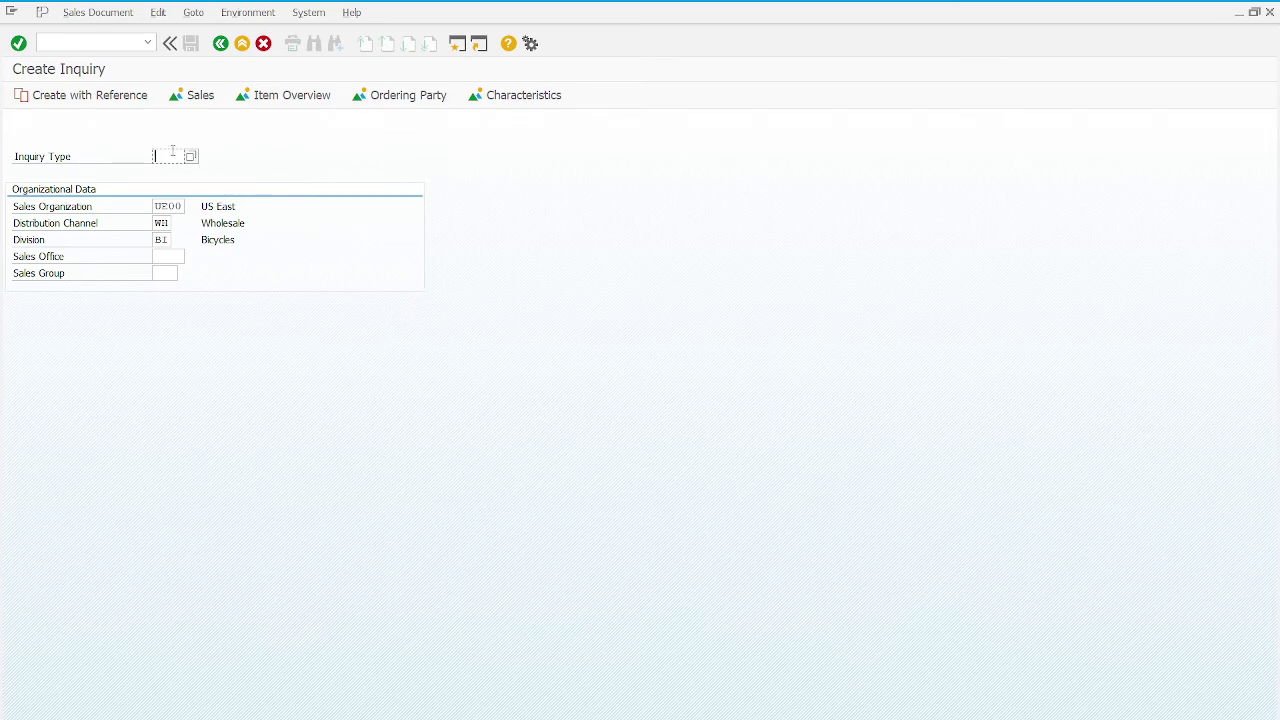
Set the inquiry type to IN for sales organization UE00, distribution channel WH and division BI, and continue to the inquiry overview
text(IN)
key(Return)
click(179, 207)
click(165, 223)
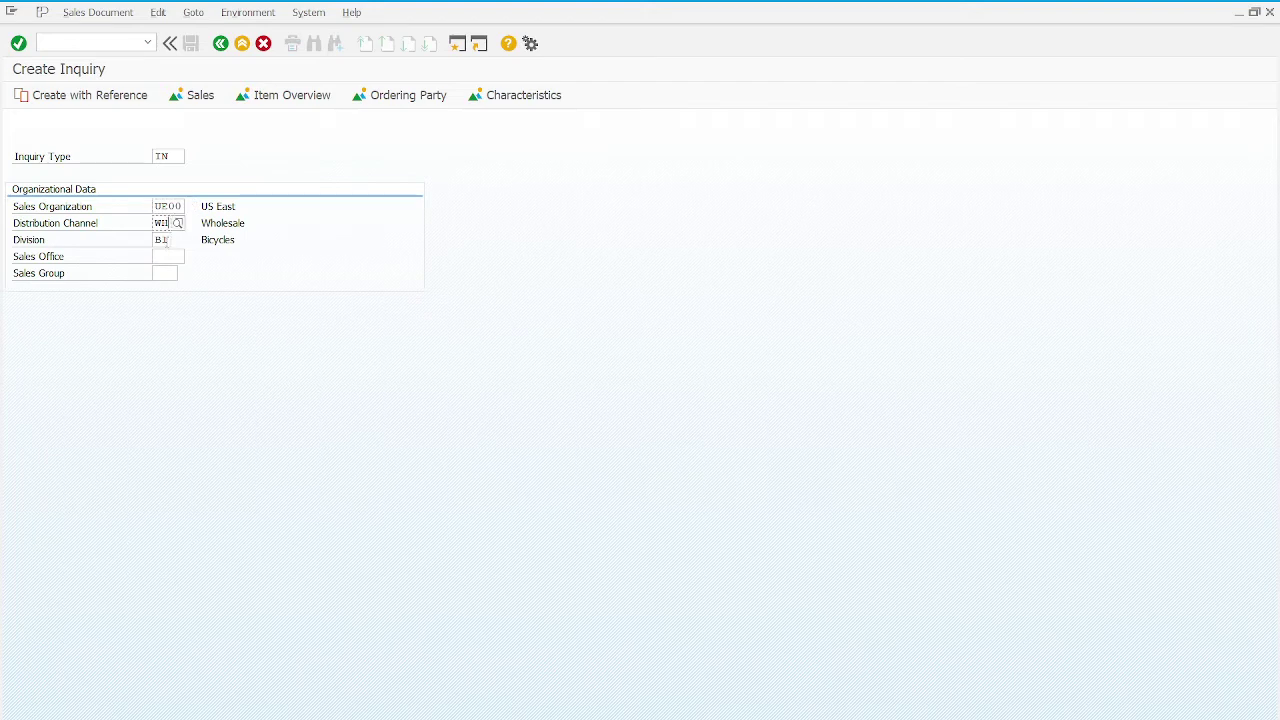
click(165, 240)
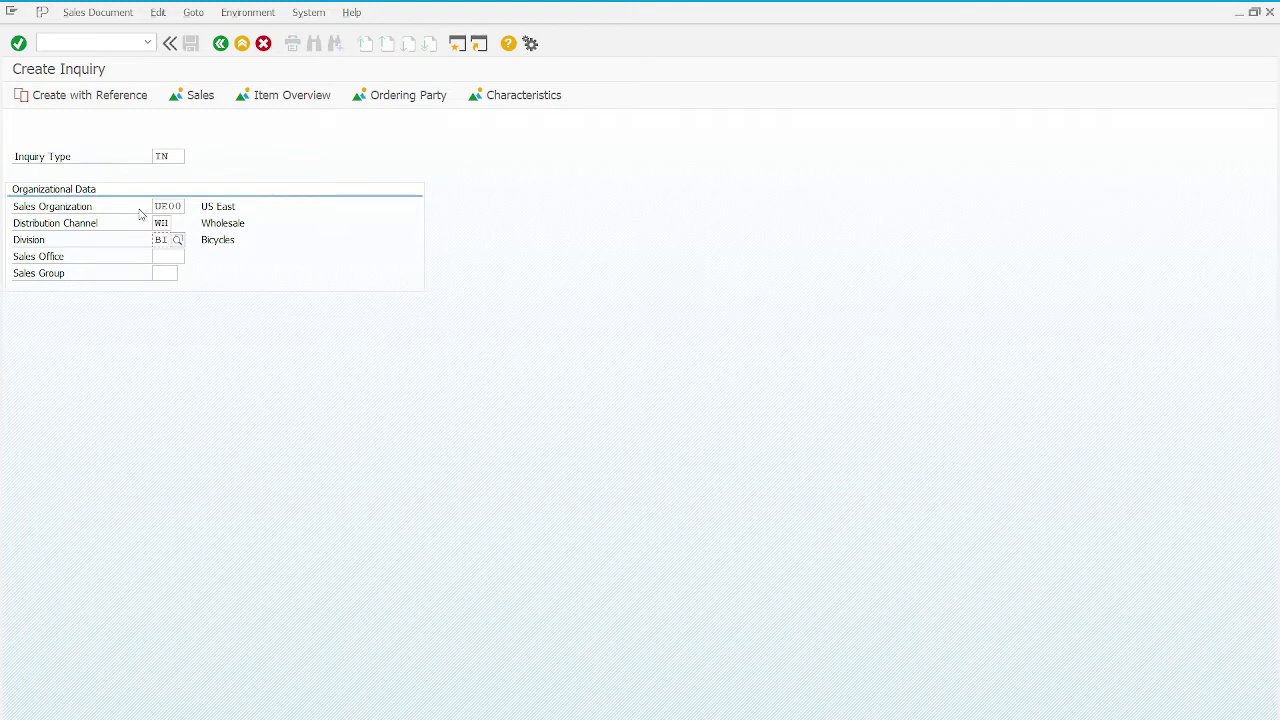
click(20, 44)
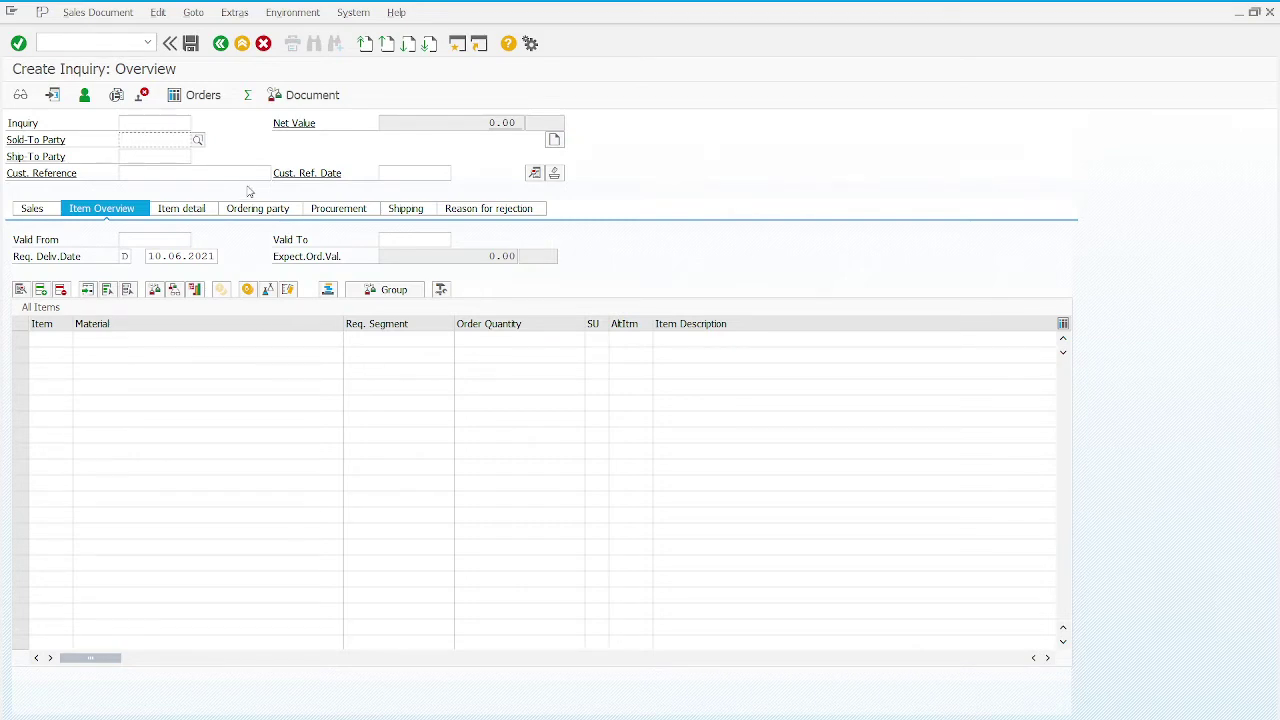
Search for the sold-to party with search term 1005, refining the search with city Orlando
click(199, 143)
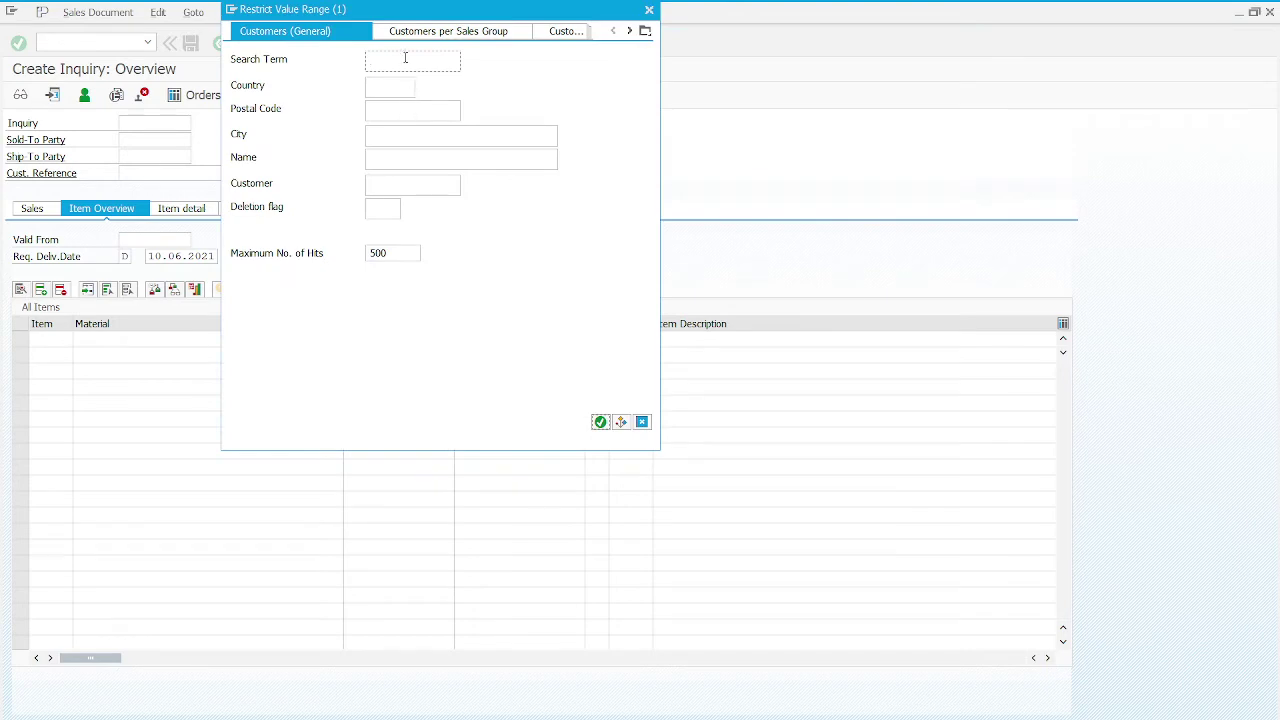
text(1005)
key(Return)
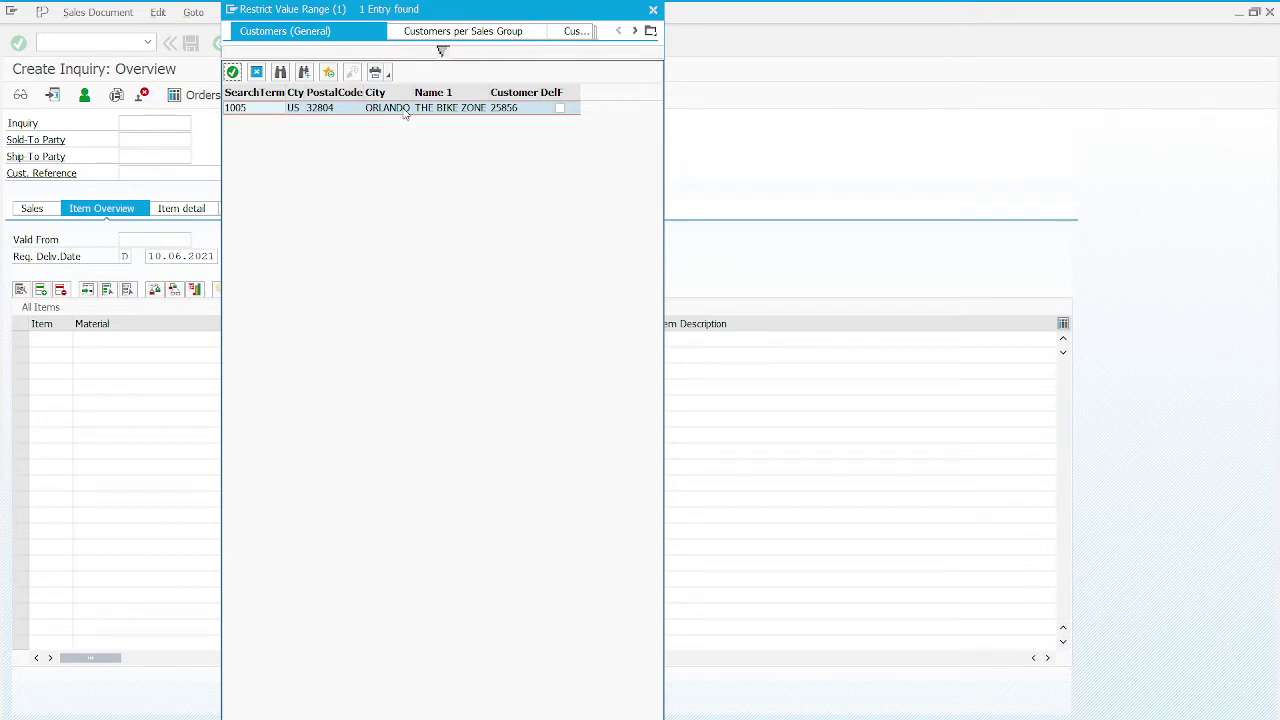
click(441, 50)
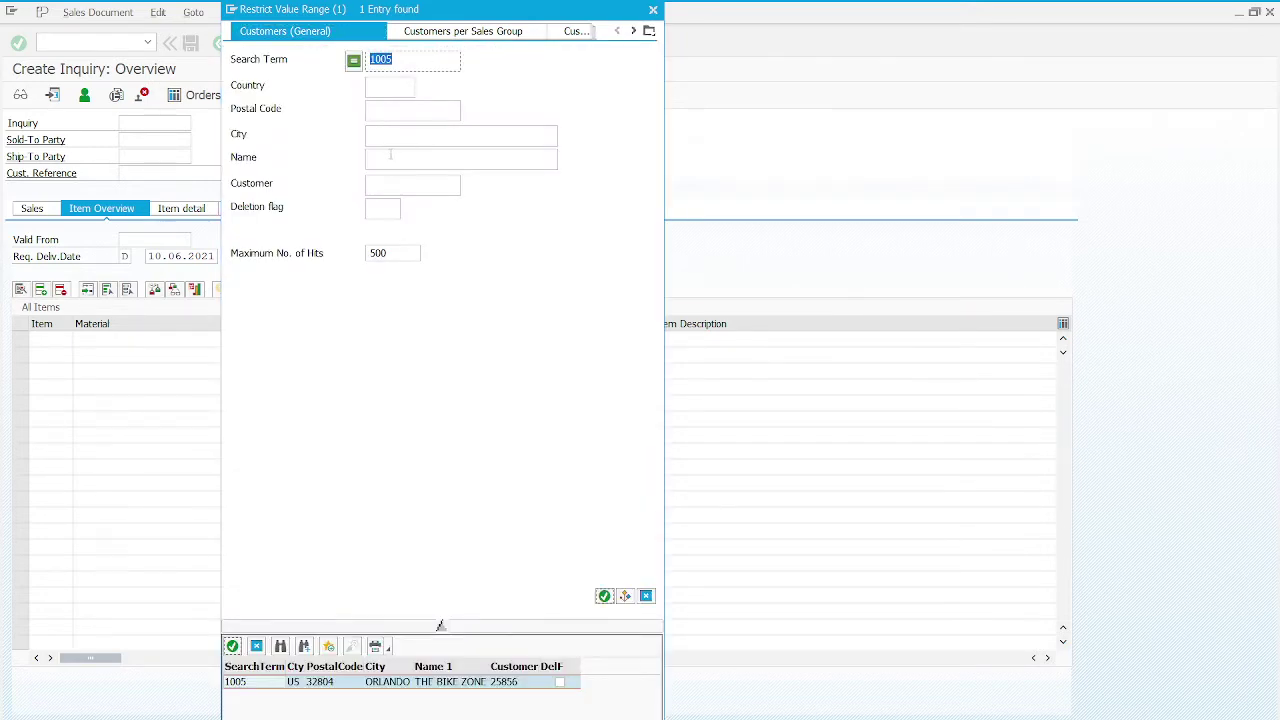
click(395, 133)
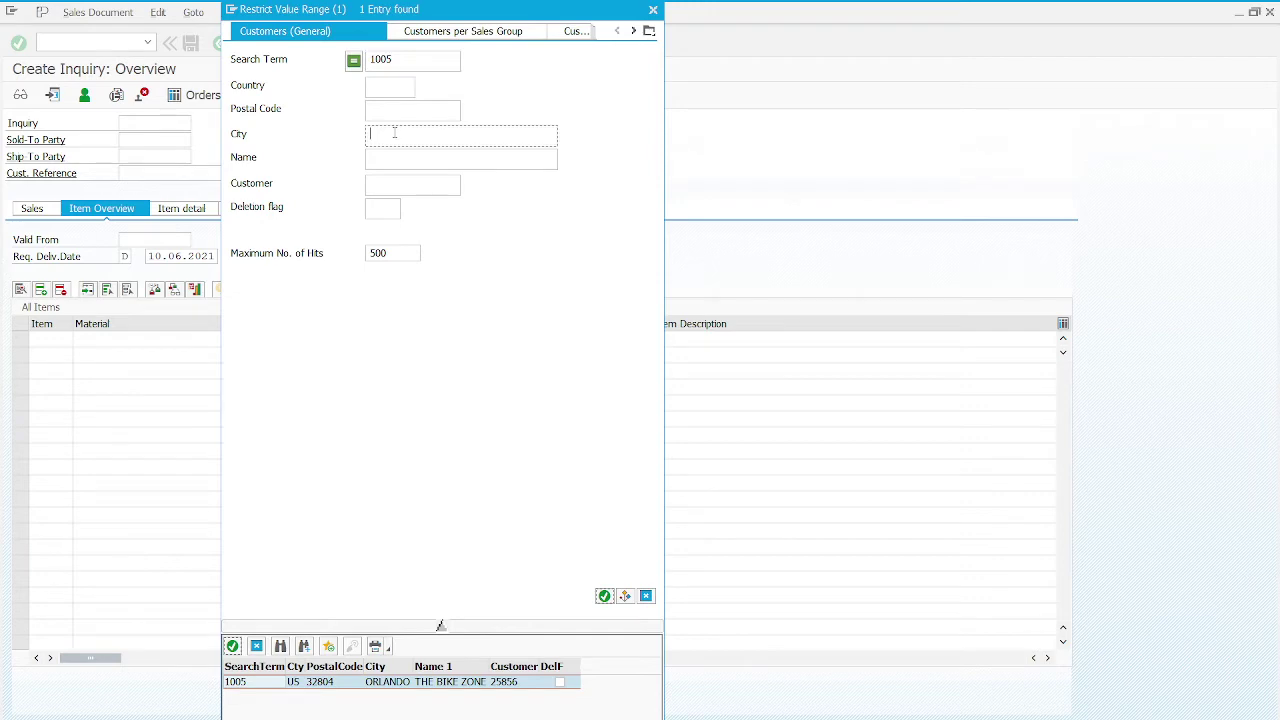
text(Orlando)
click(604, 596)
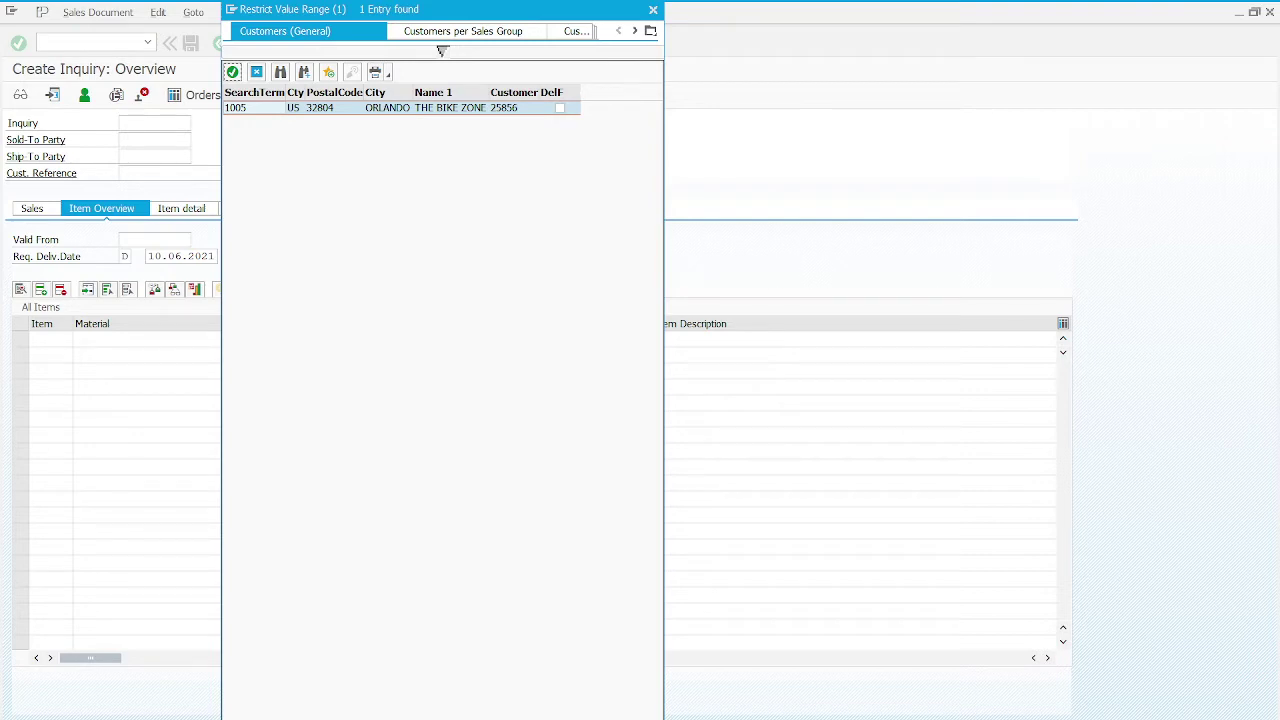
Clear the search term and search the customers by city Orlando alone
click(457, 54)
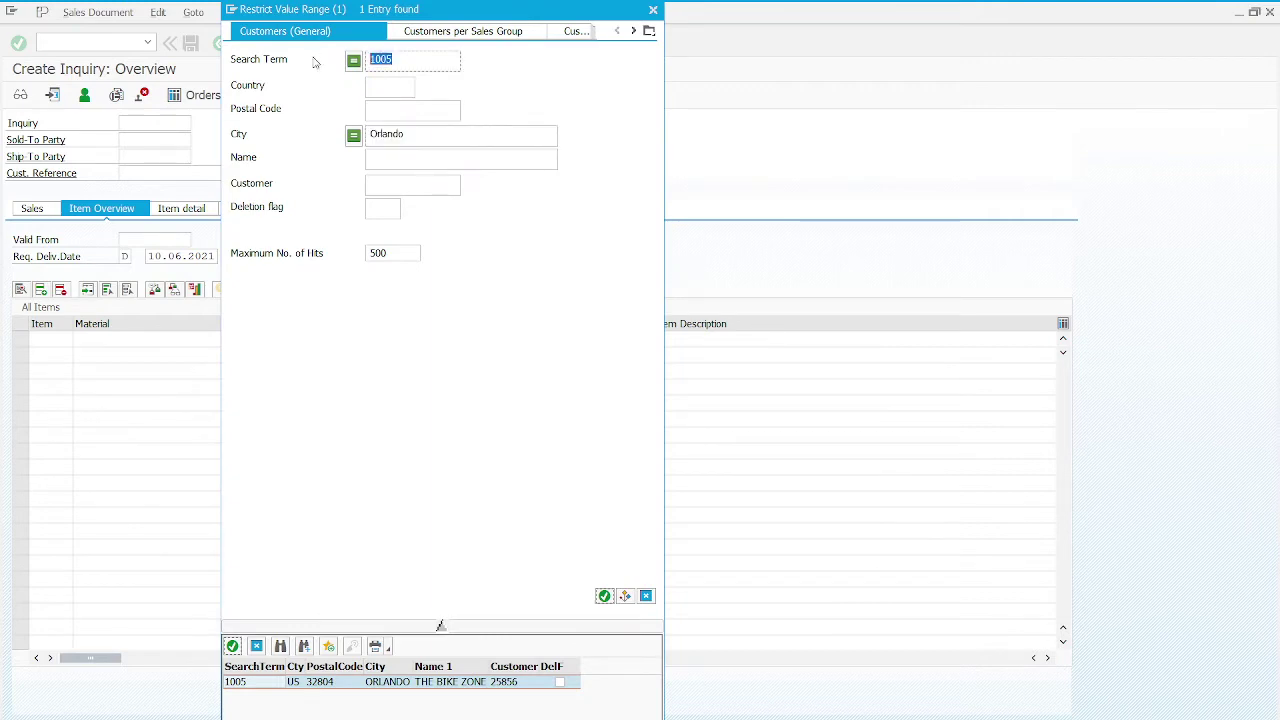
key(Delete)
click(605, 597)
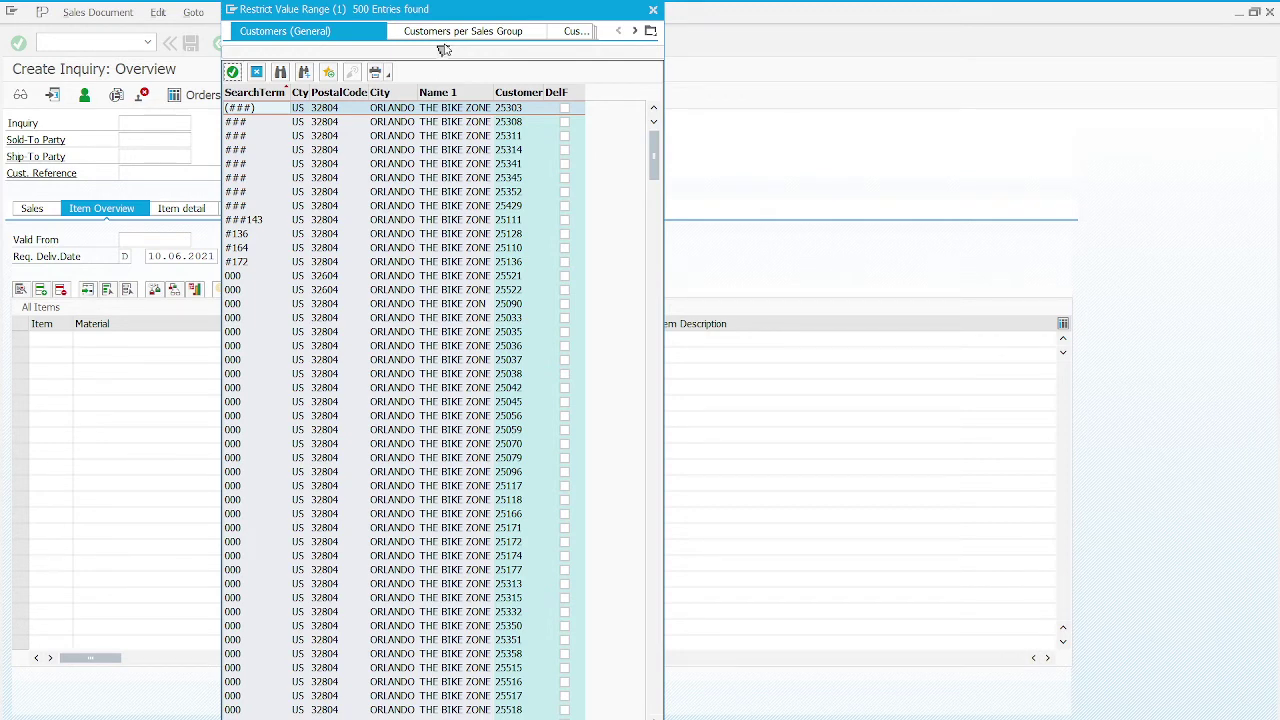
Search again with term 1005 in Orlando and choose The Bike Zone as the sold-to party
click(446, 50)
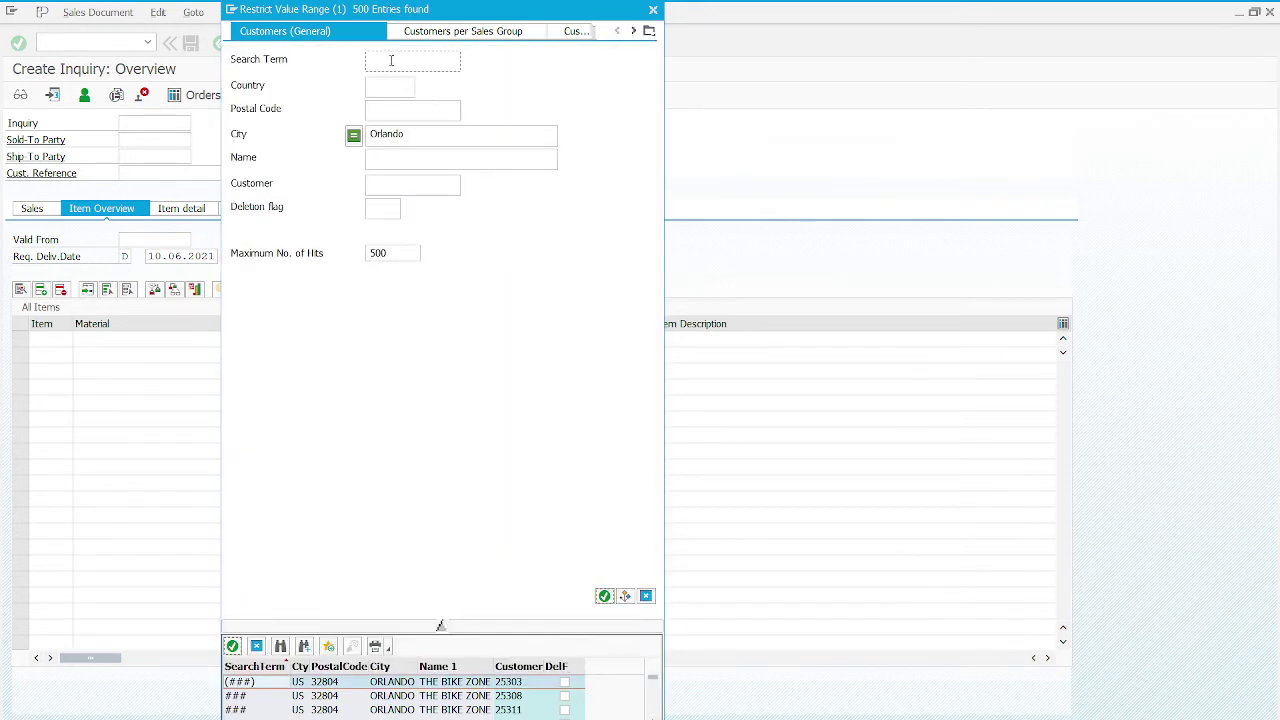
text(1005)
click(604, 597)
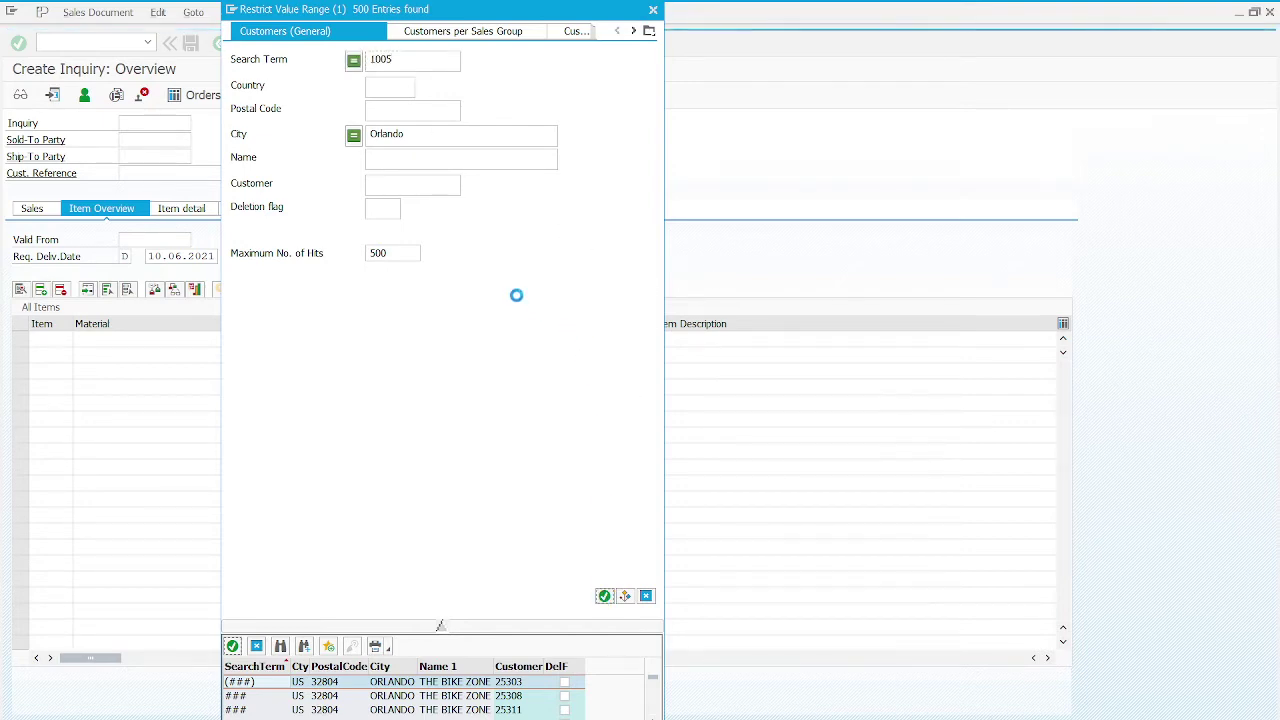
double_click(392, 108)
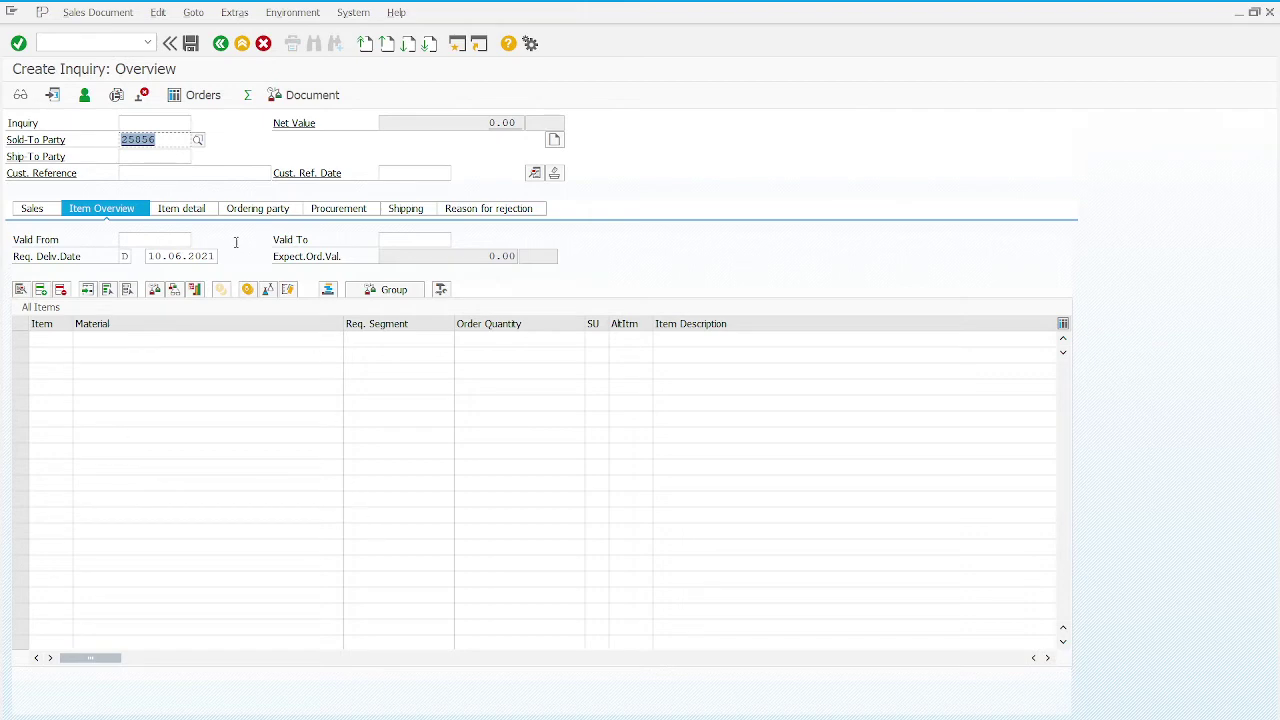
Enter 1005 as the customer reference and set the customer reference date to 10.06.2021
click(175, 174)
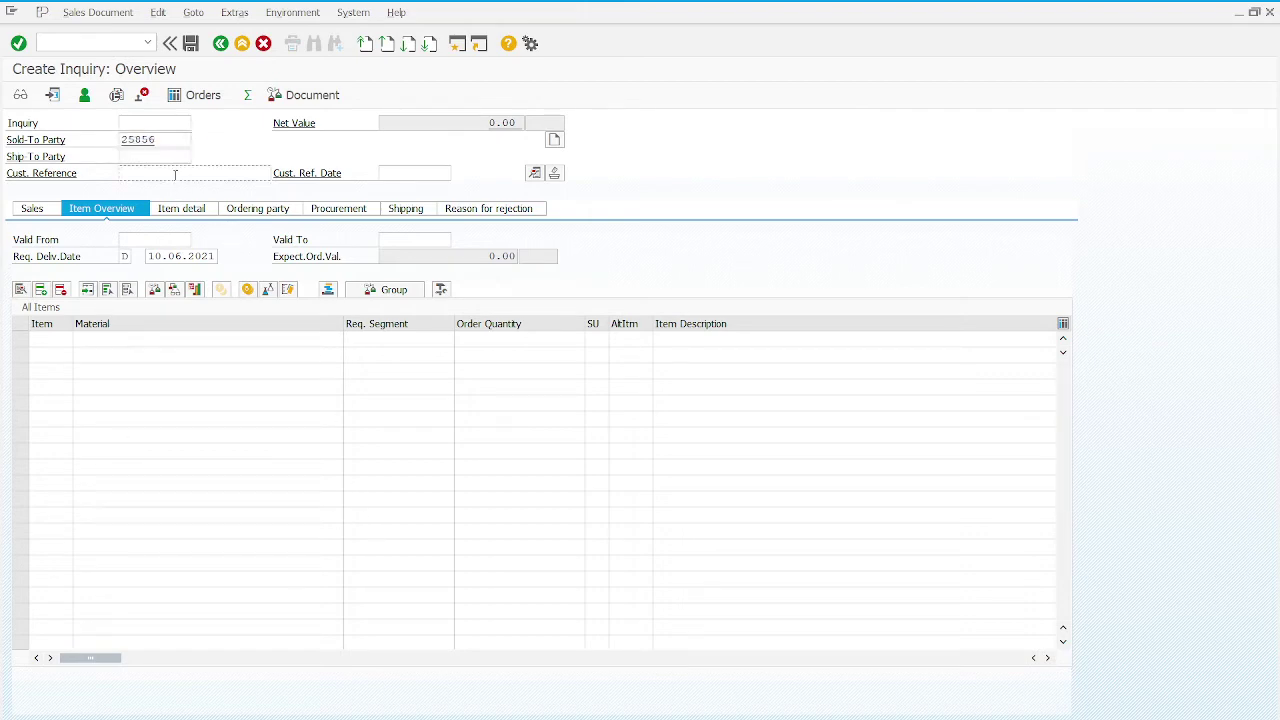
text(1005)
click(433, 167)
click(458, 173)
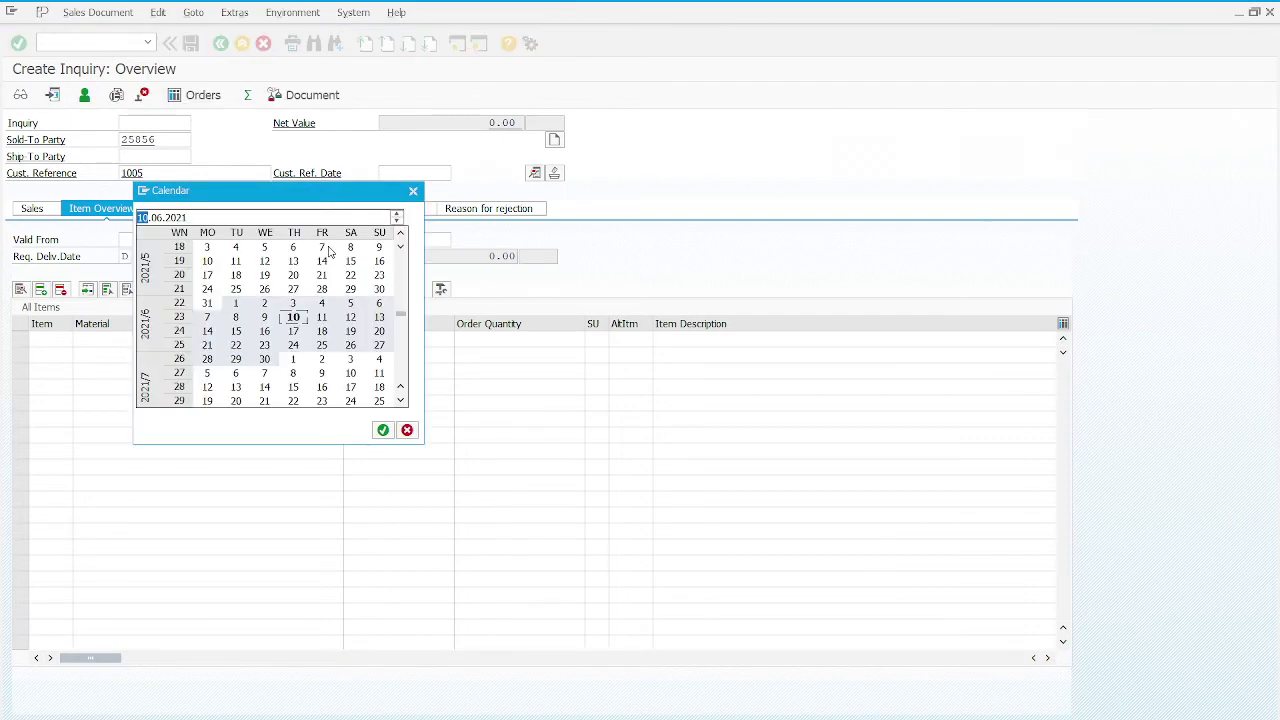
double_click(293, 317)
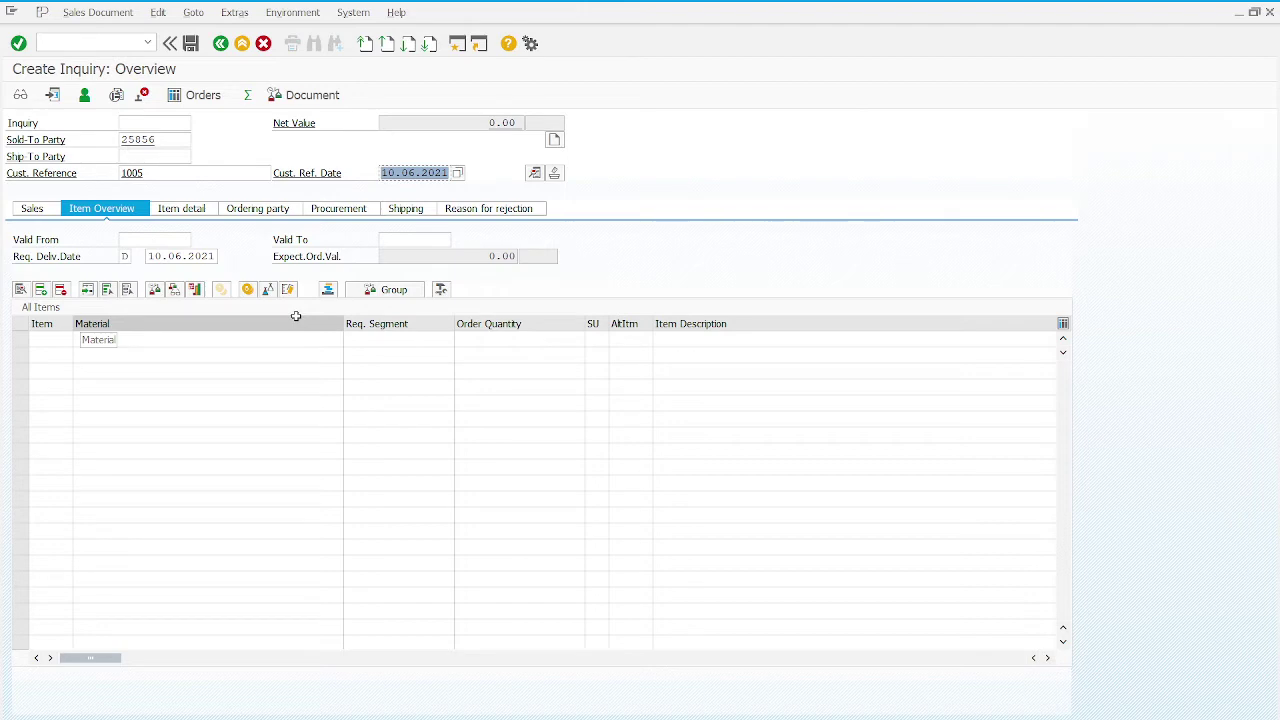
Set the inquiry's validity period from 10.06.2021 to 10.07.2021
click(172, 237)
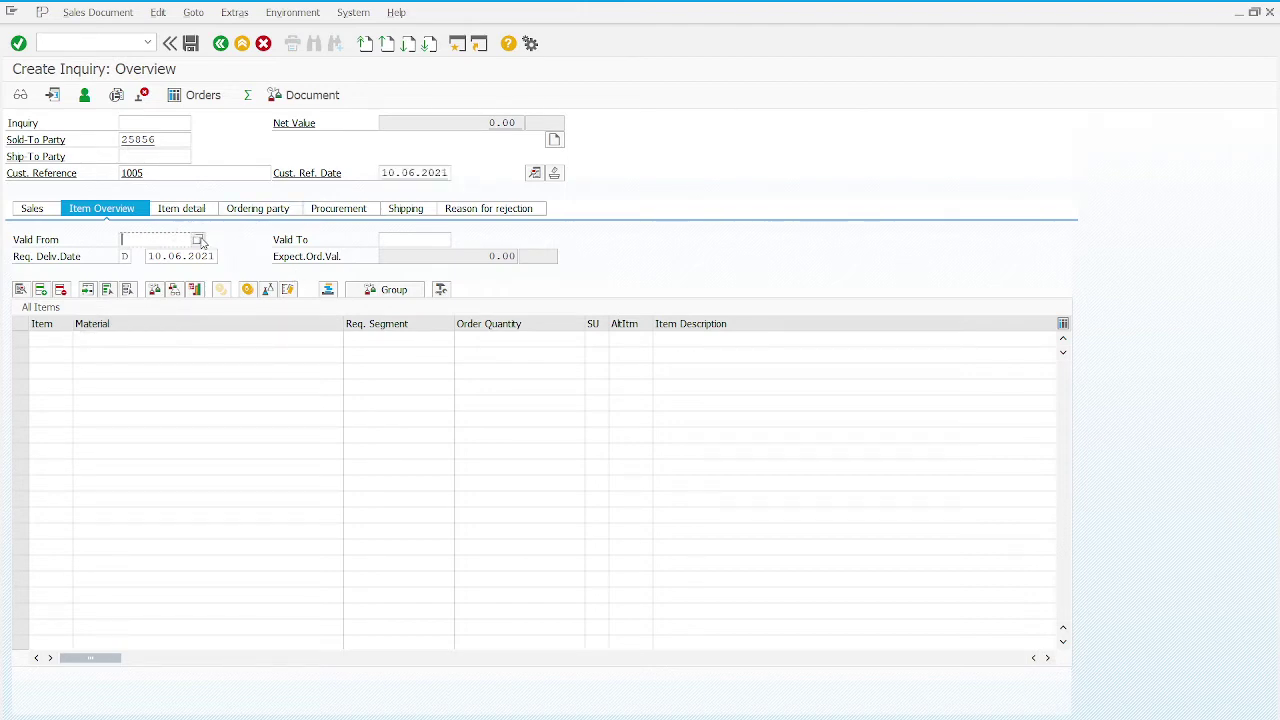
click(200, 240)
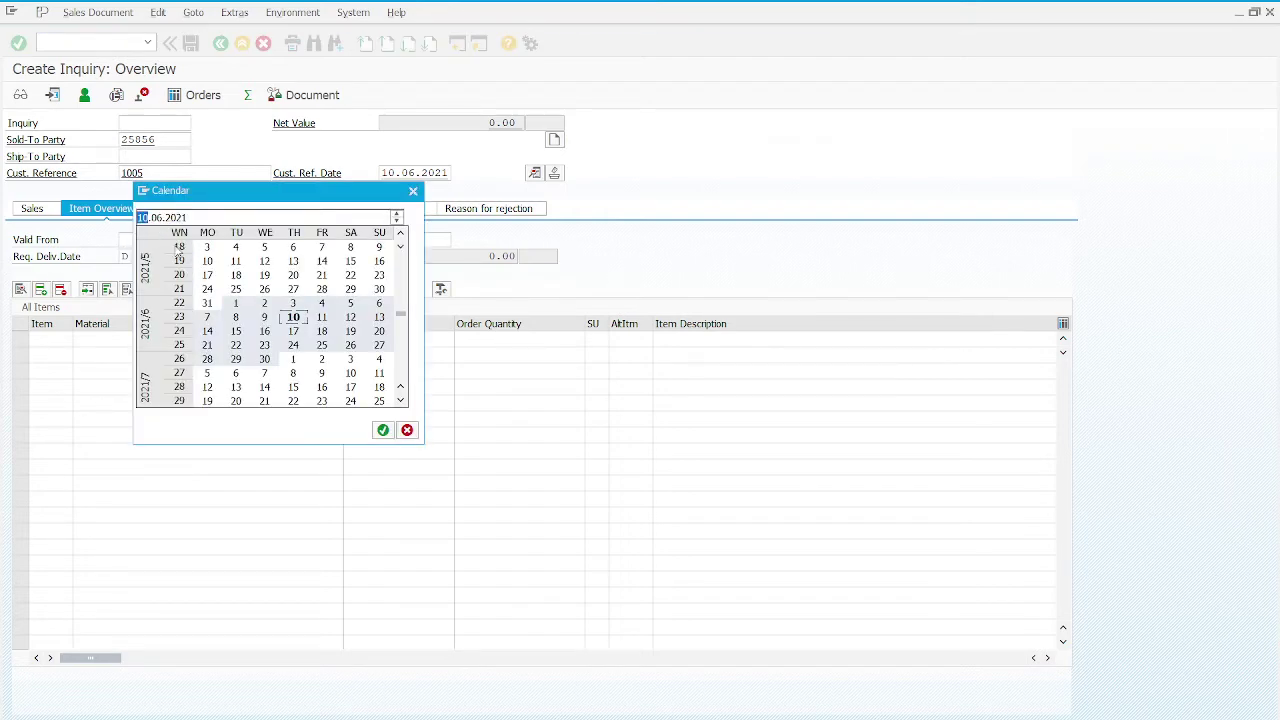
double_click(293, 317)
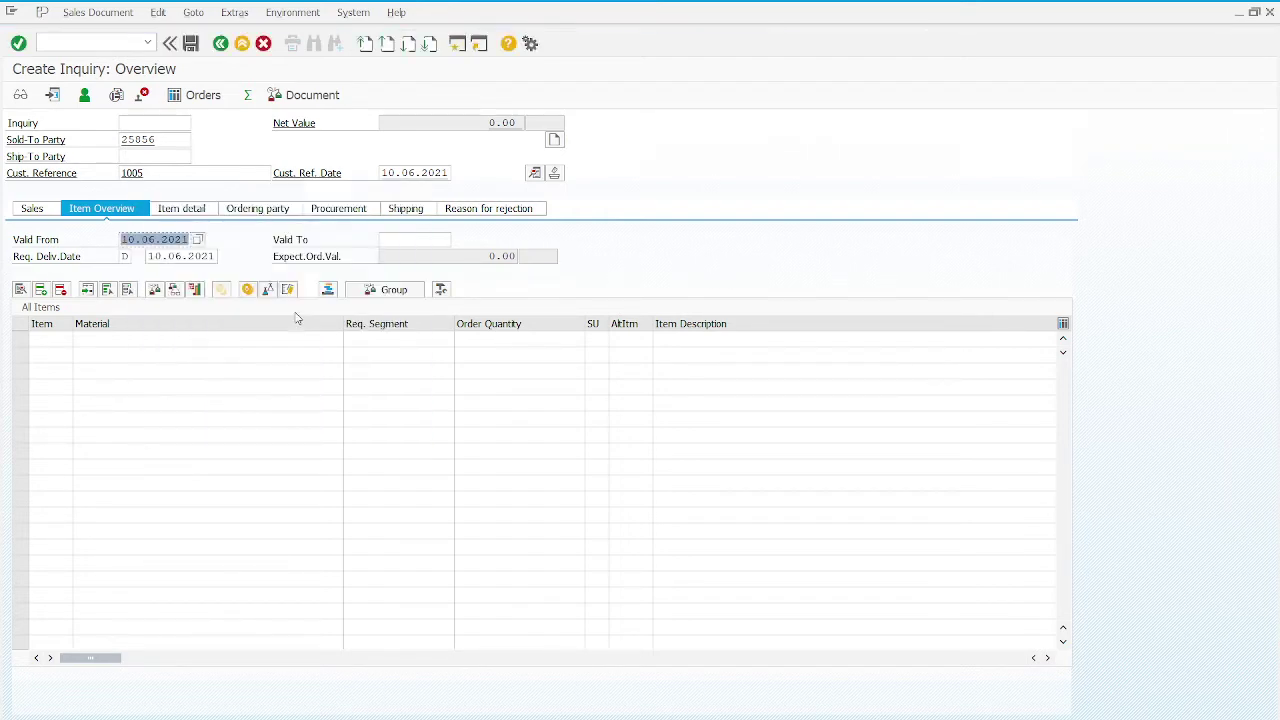
click(452, 240)
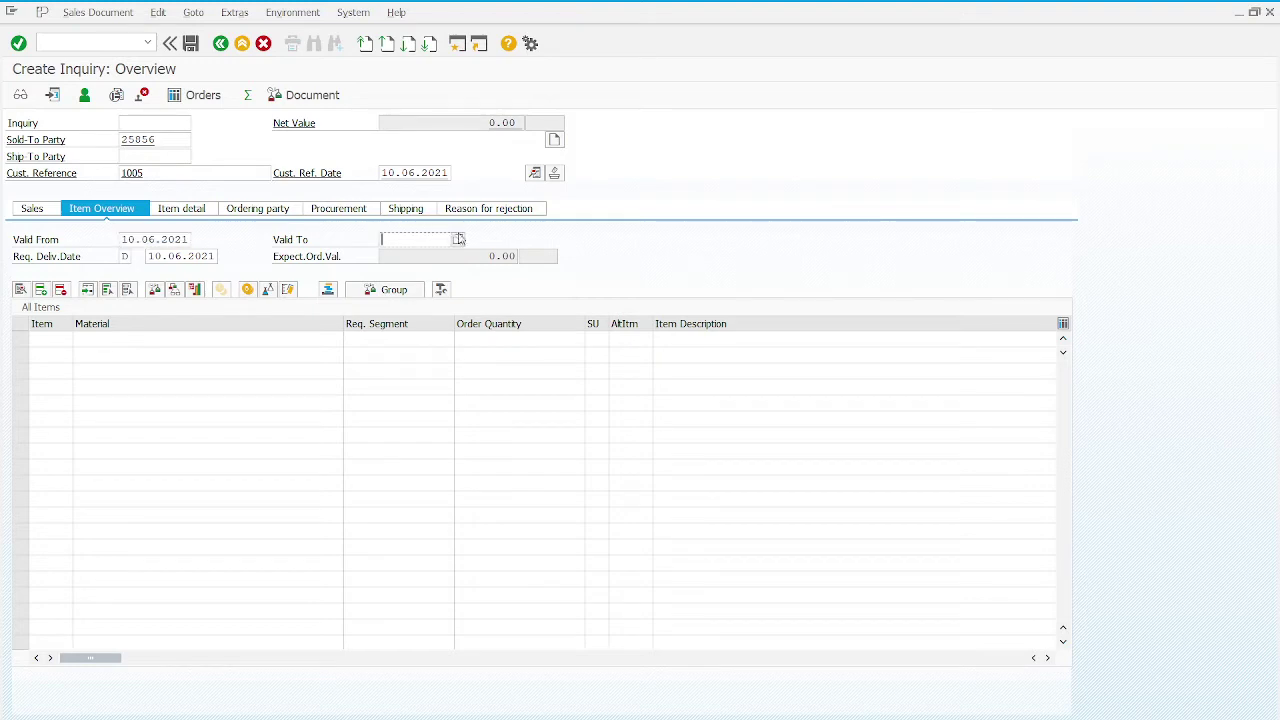
click(457, 241)
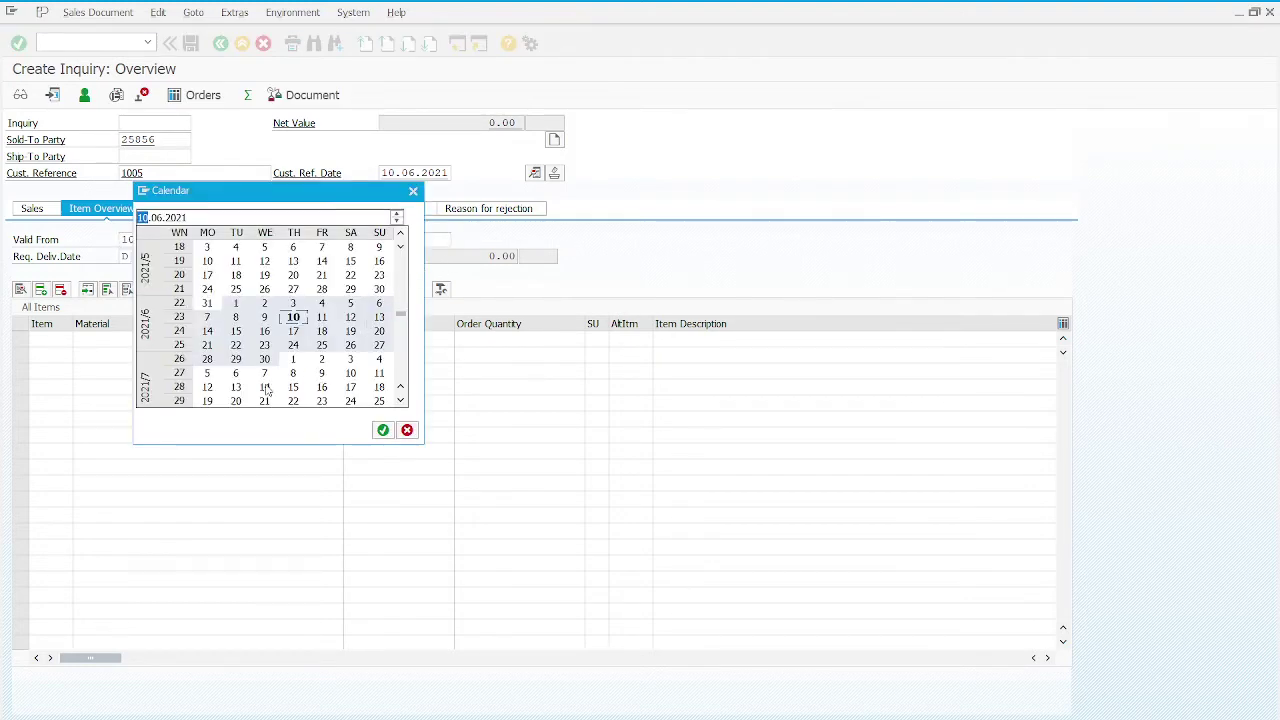
double_click(350, 374)
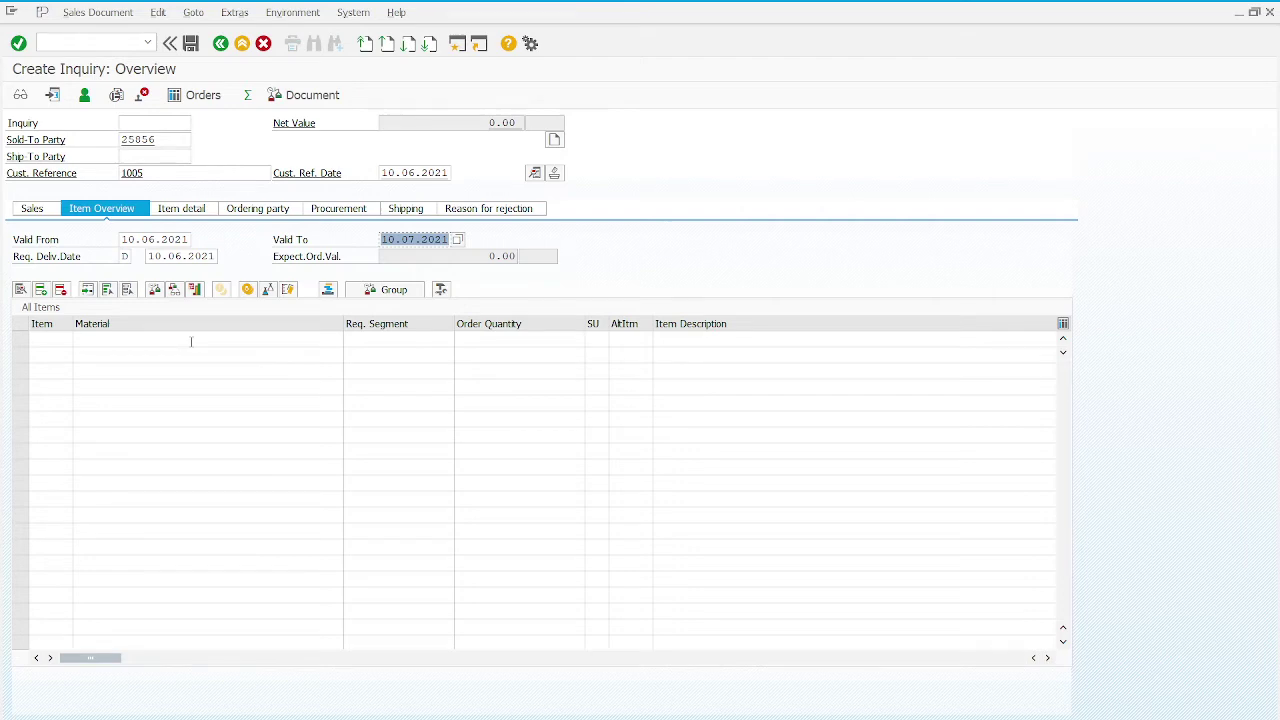
Open the material search for the first item line and switch it to Sales Material by Description
click(191, 342)
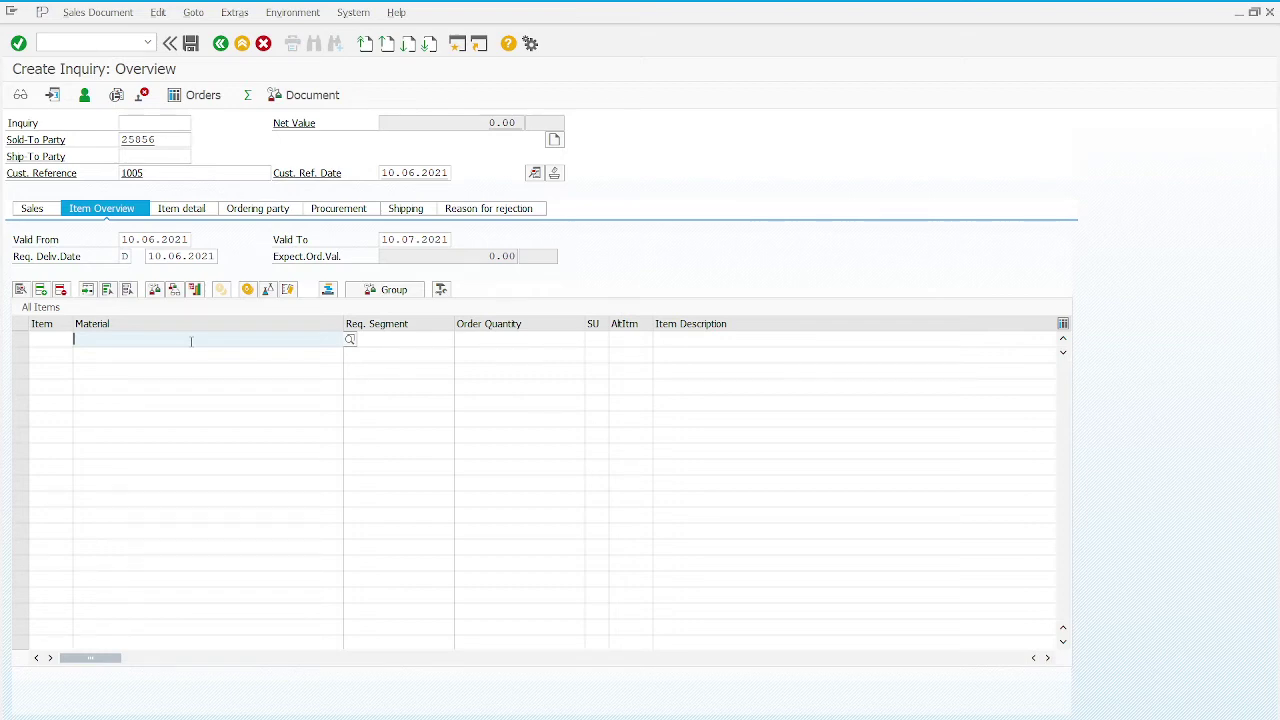
click(350, 340)
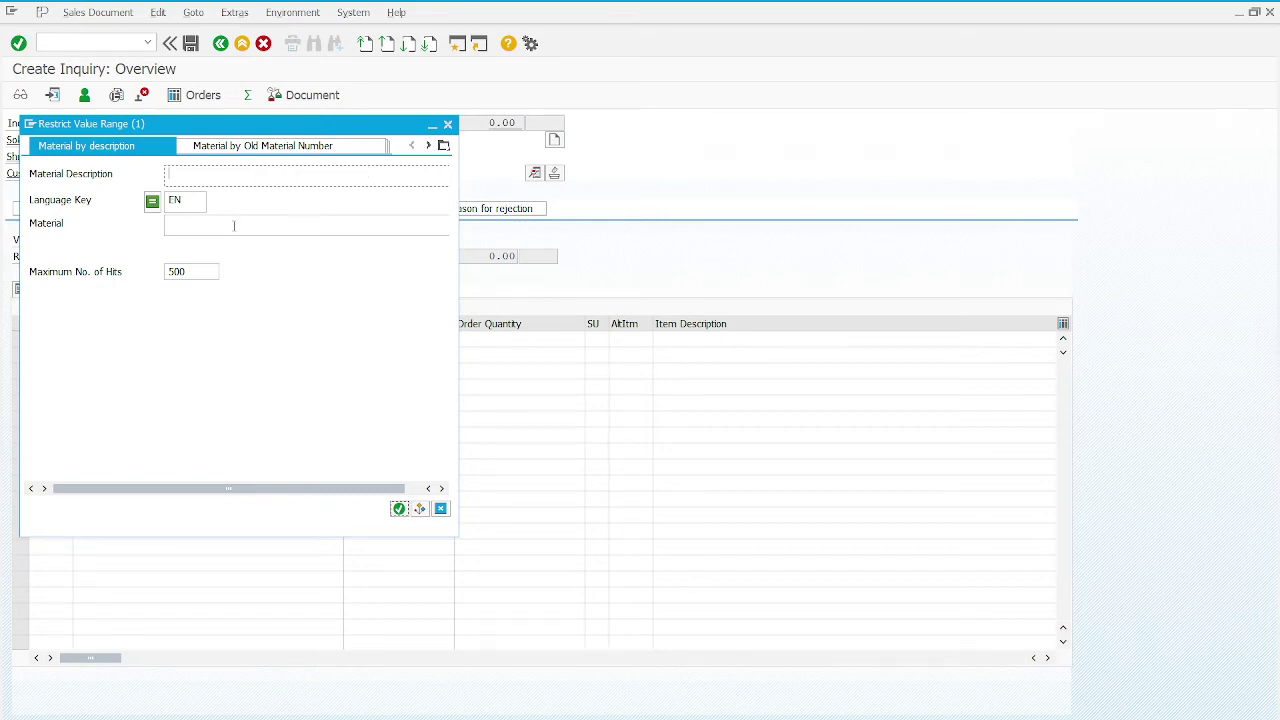
click(445, 146)
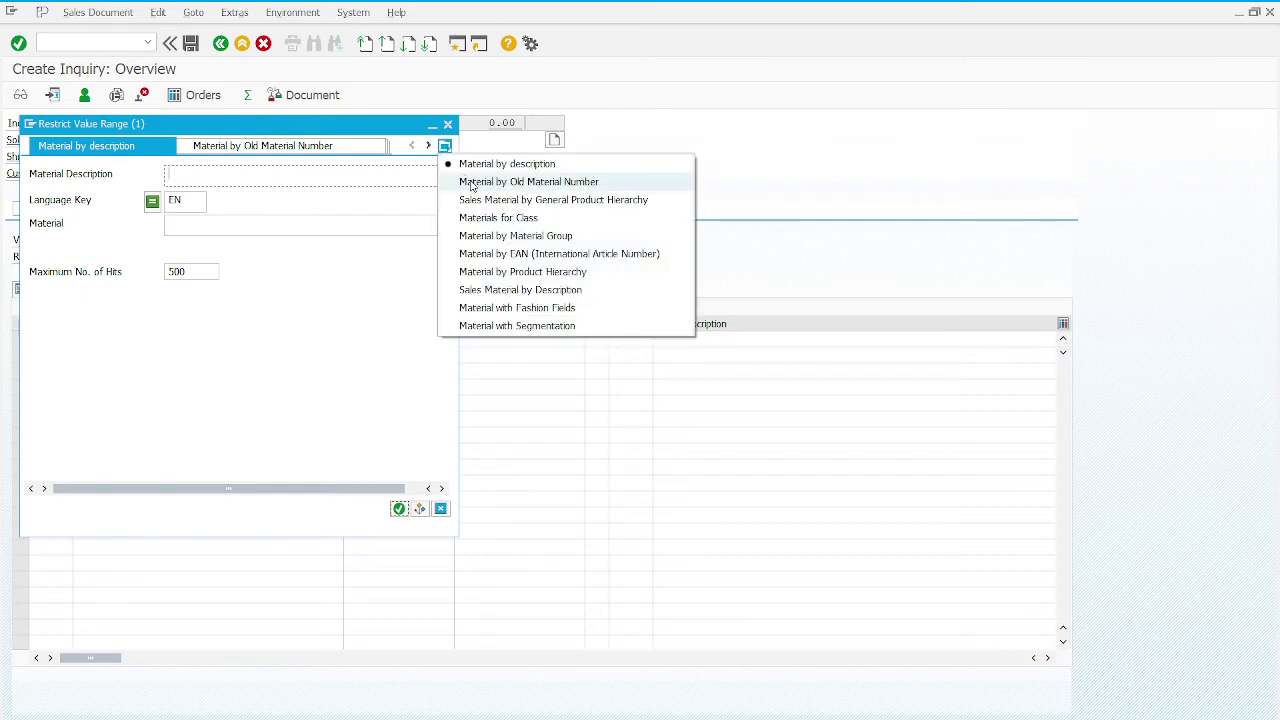
click(520, 289)
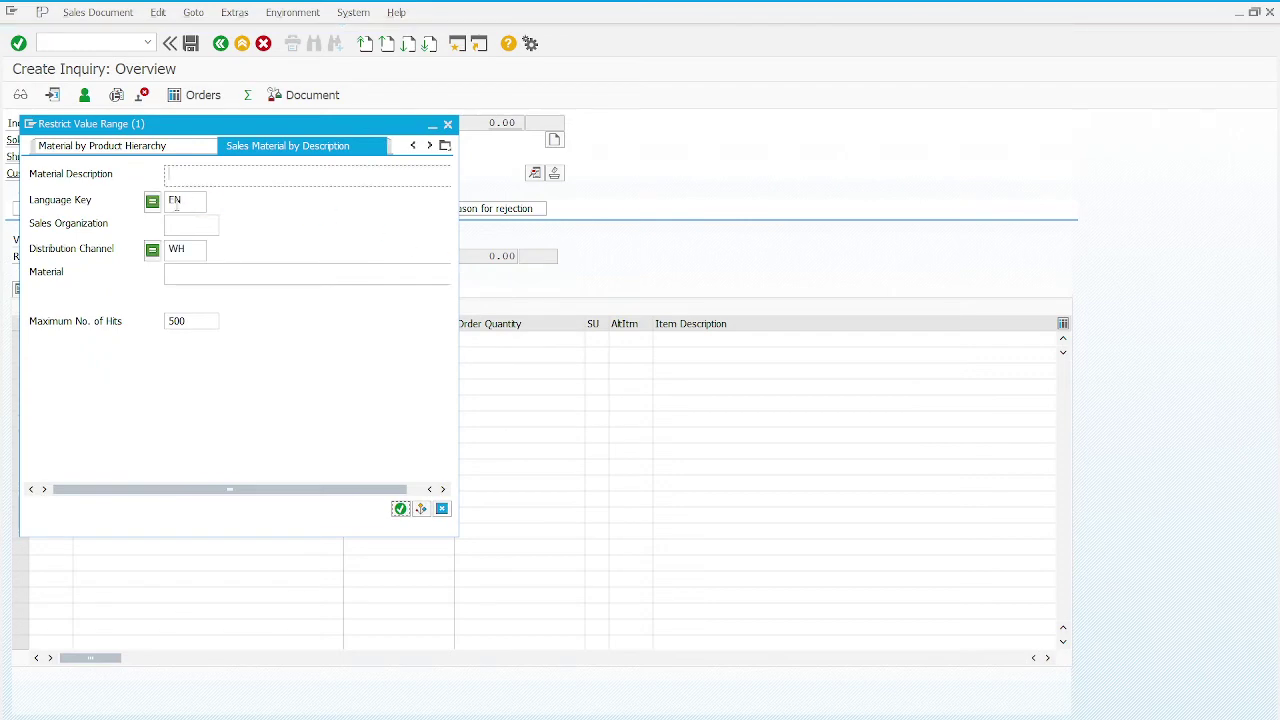
Search sales organization UE00 for materials matching *005 and choose Deluxe Touring Bike (Black), DXTR1005, for the first item
click(195, 225)
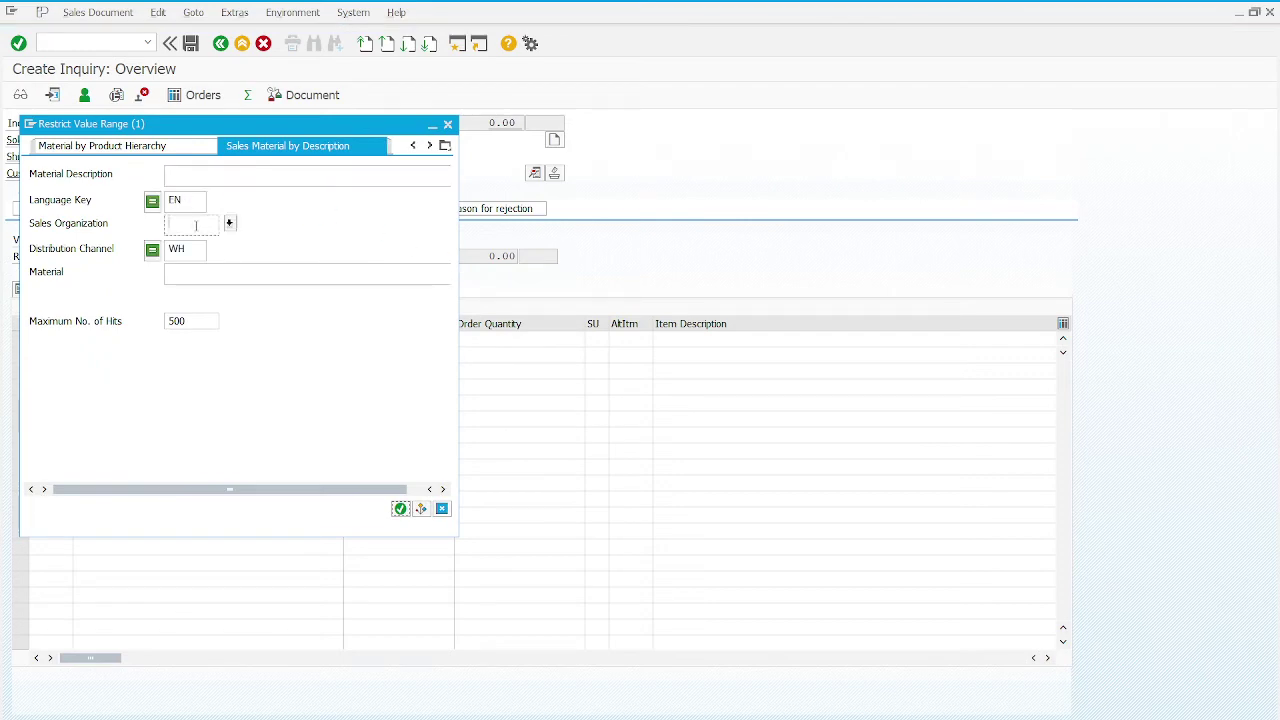
text(UE00)
click(188, 272)
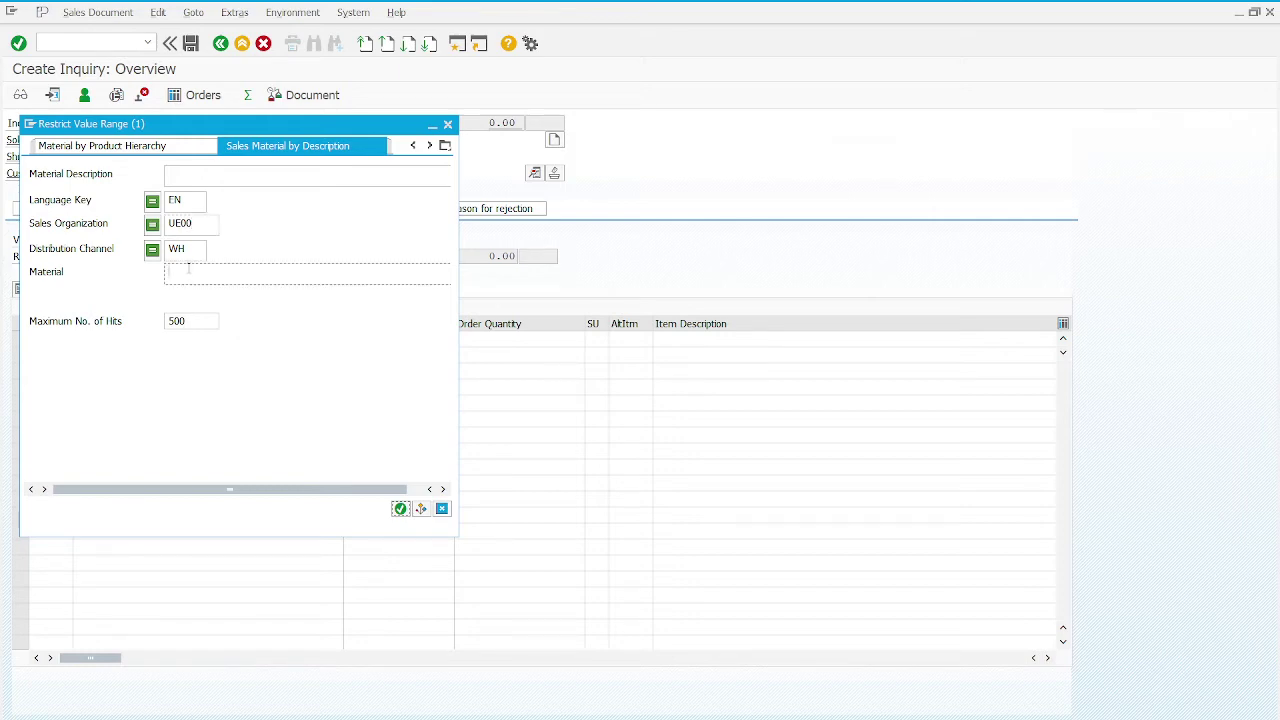
text(*005)
click(401, 509)
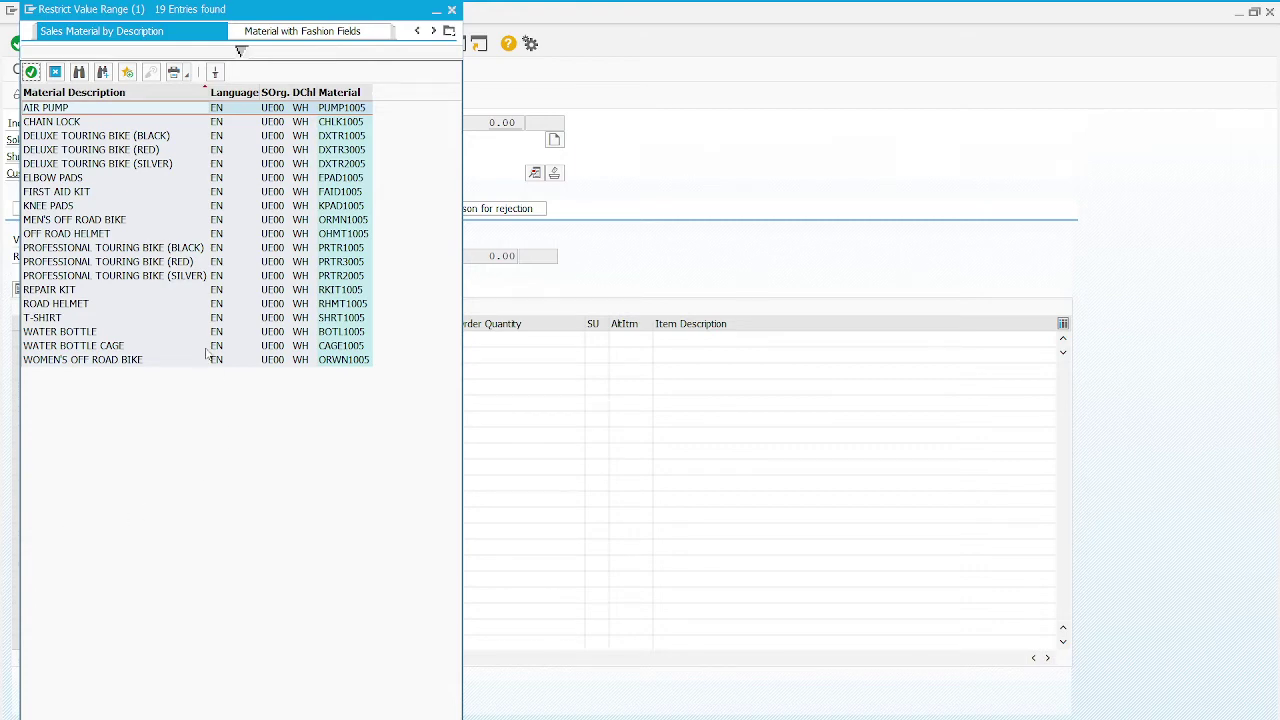
click(170, 137)
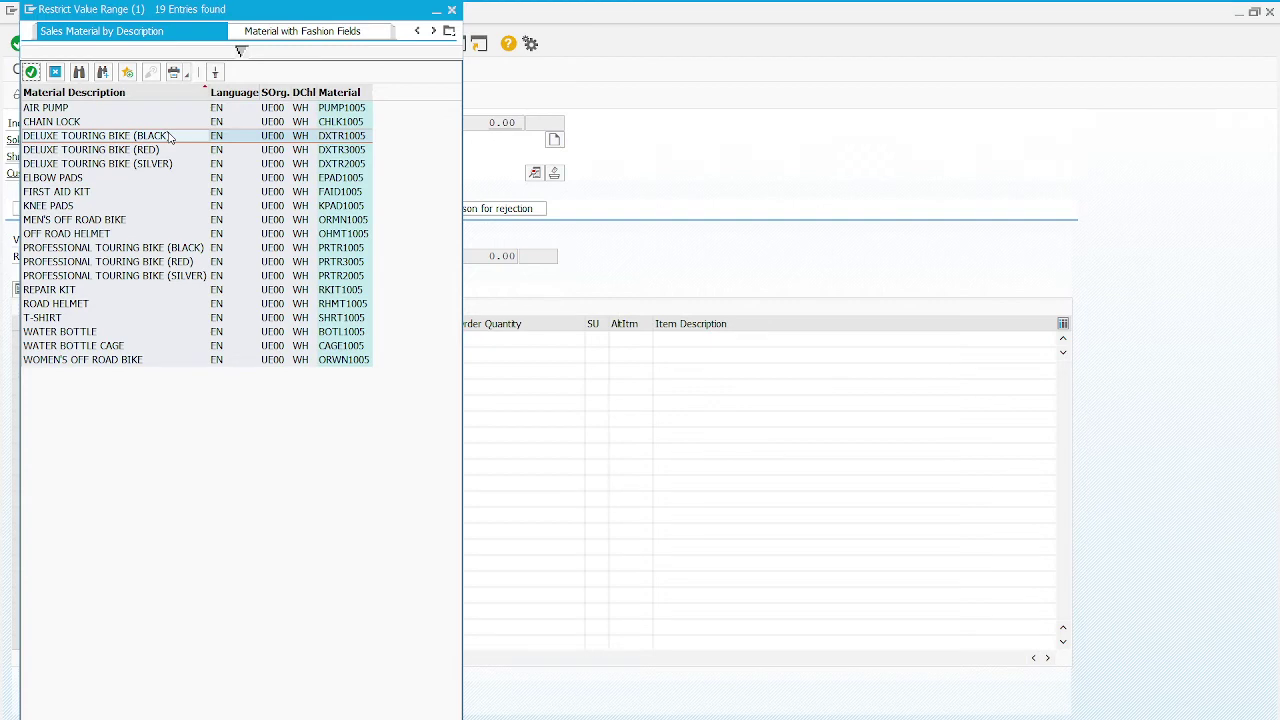
double_click(170, 136)
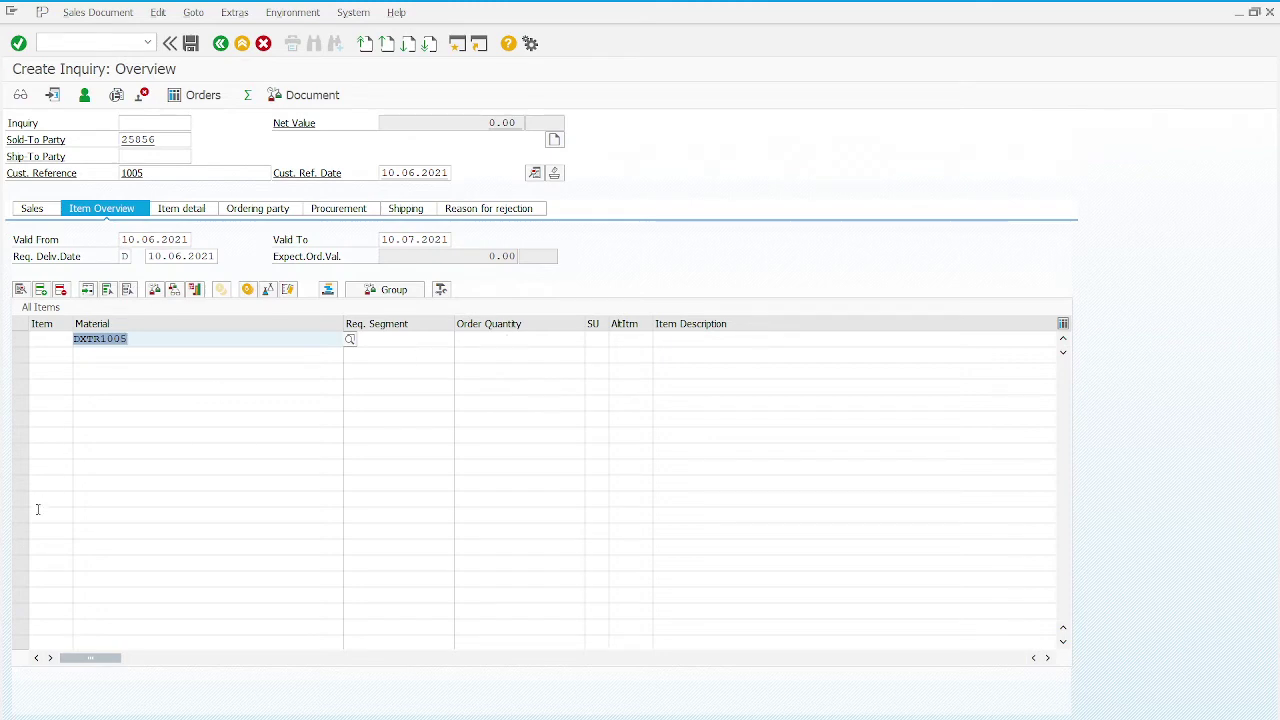
Set the first item's order quantity to 5 and open the material search for the second item line
click(464, 340)
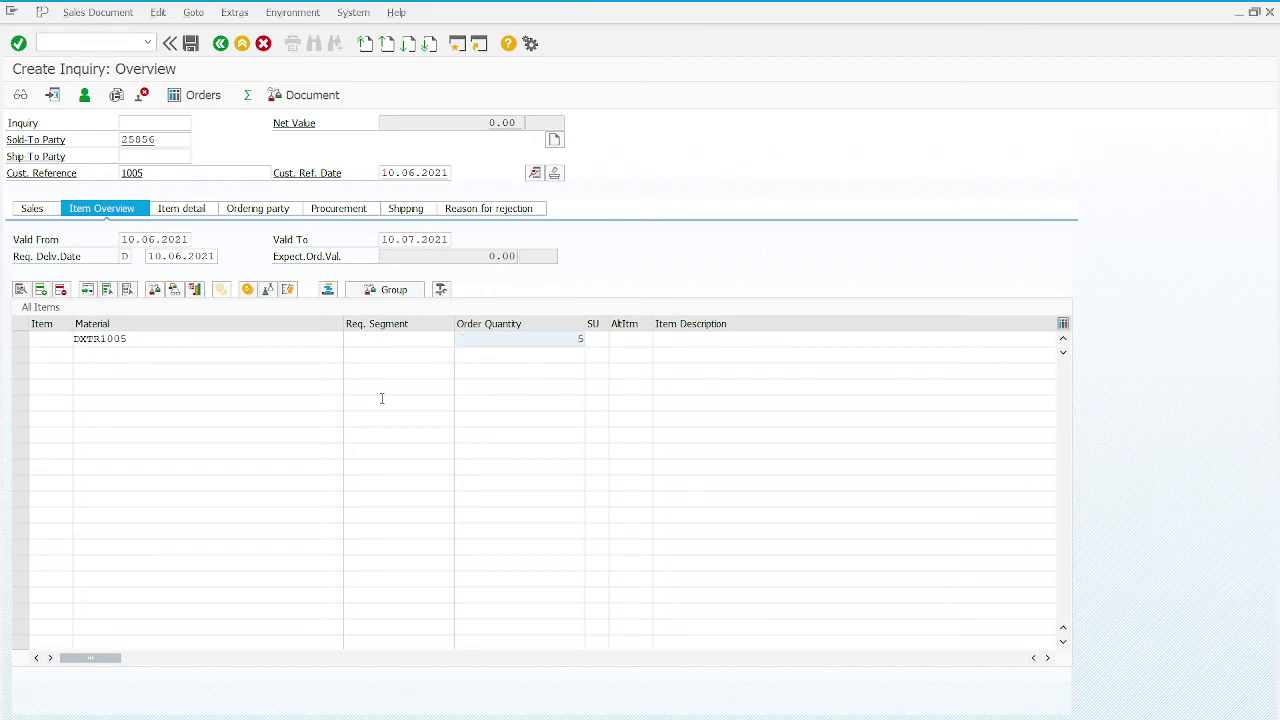
click(274, 357)
key(Return)
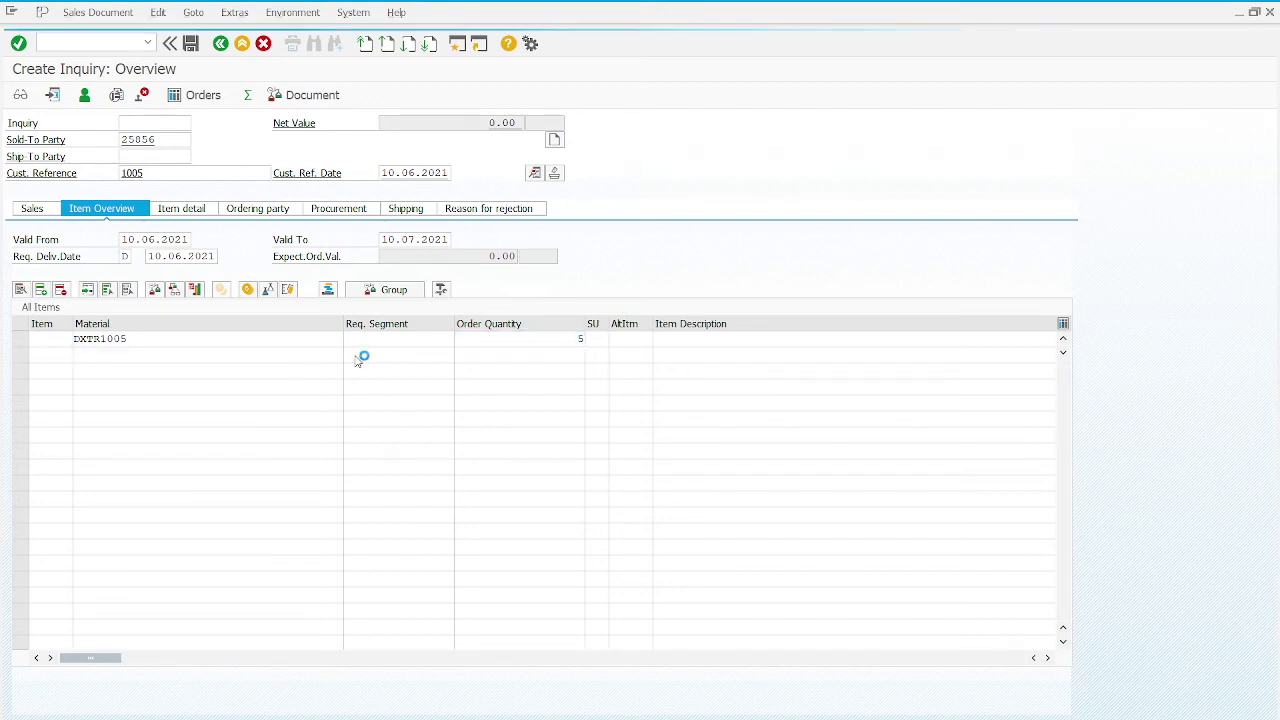
Search sales organization UE00 for materials matching *005 and choose Professional Touring Bike (Black), PRTR1005, for the second item
click(191, 227)
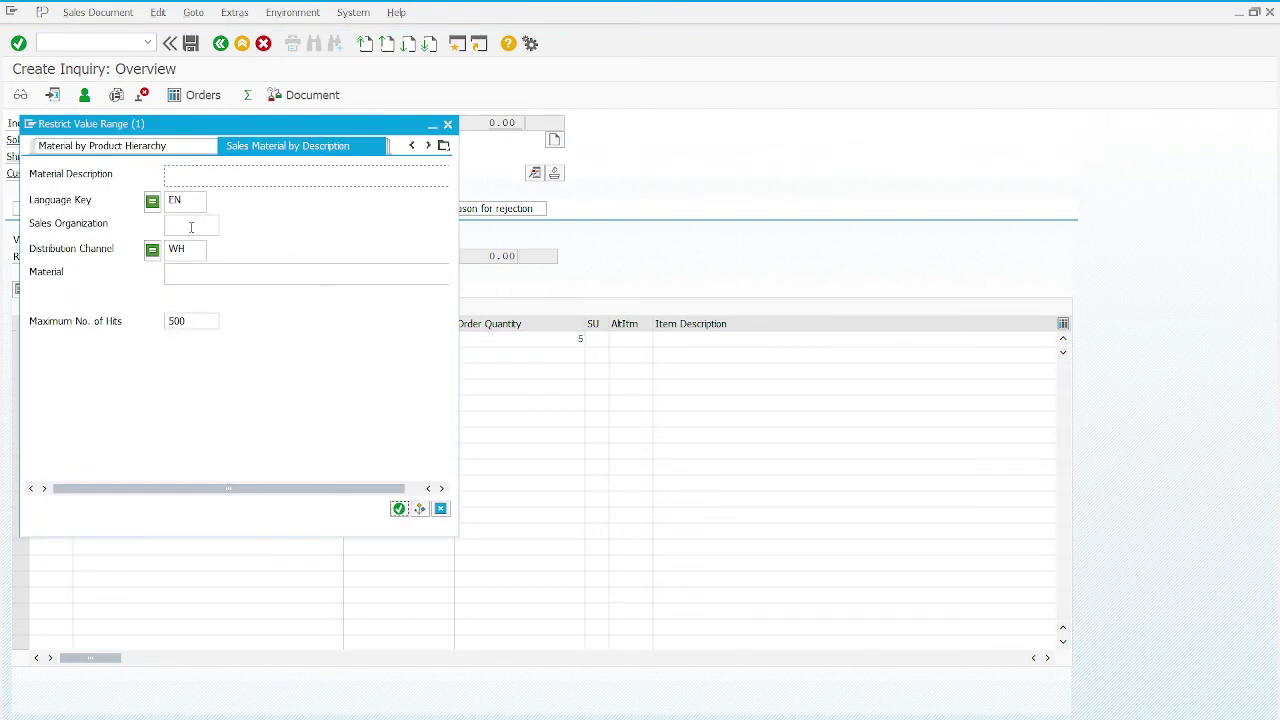
text(UE)
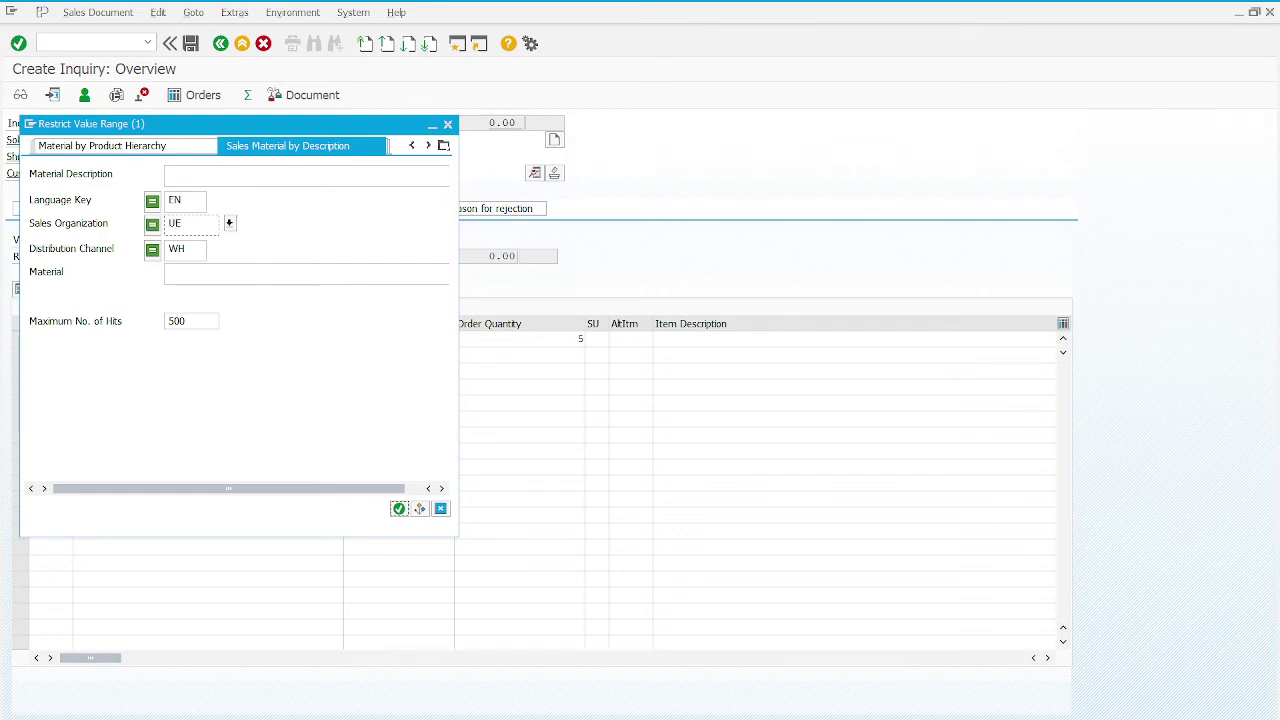
text(00)
click(260, 273)
text(*005)
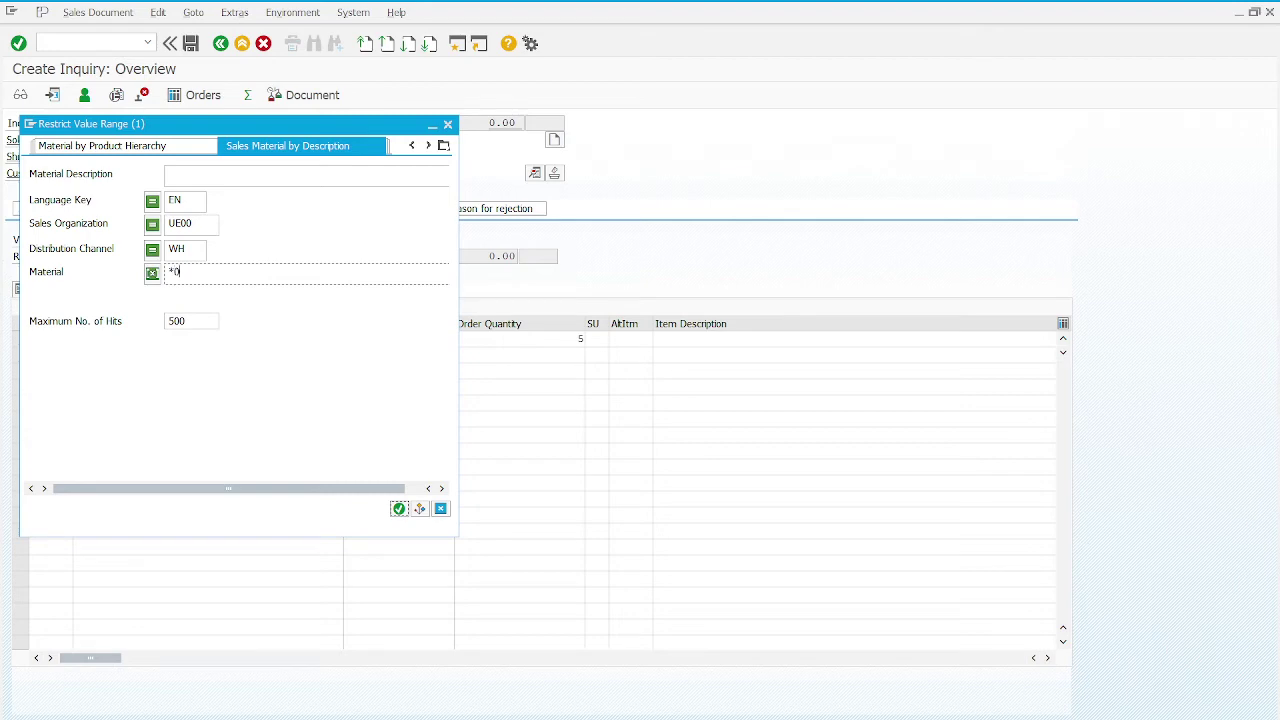
click(399, 508)
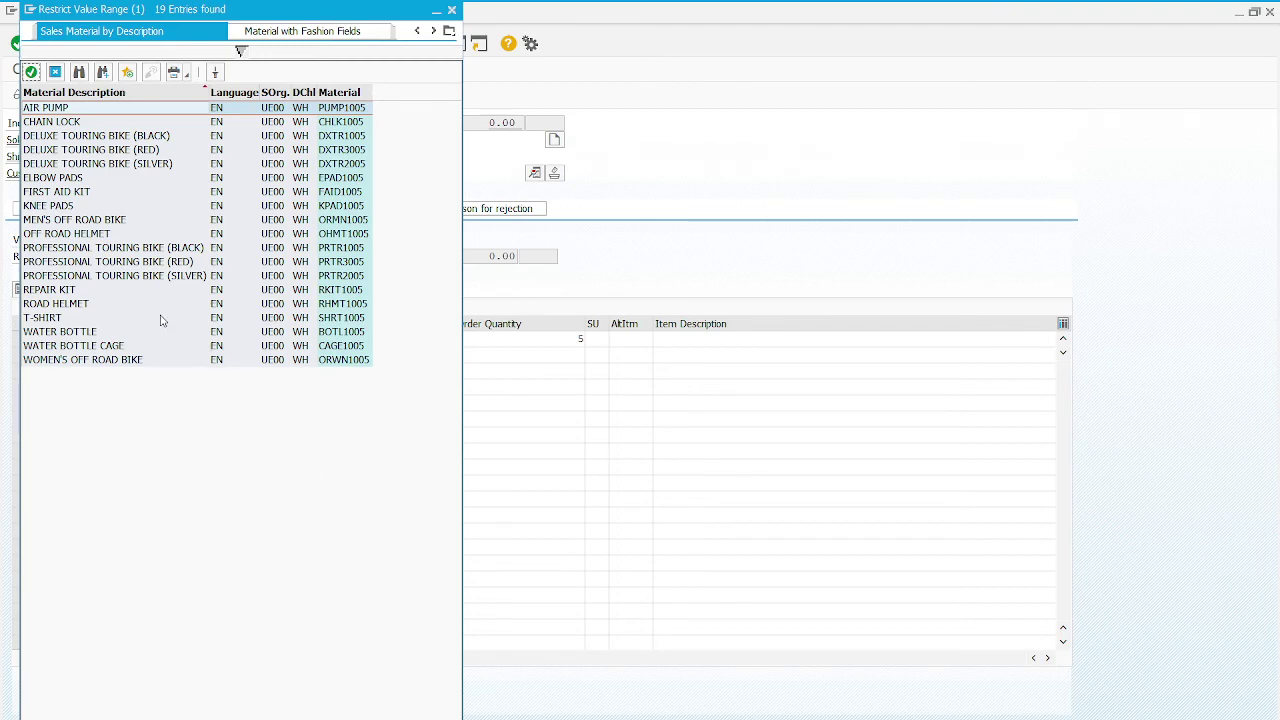
click(170, 250)
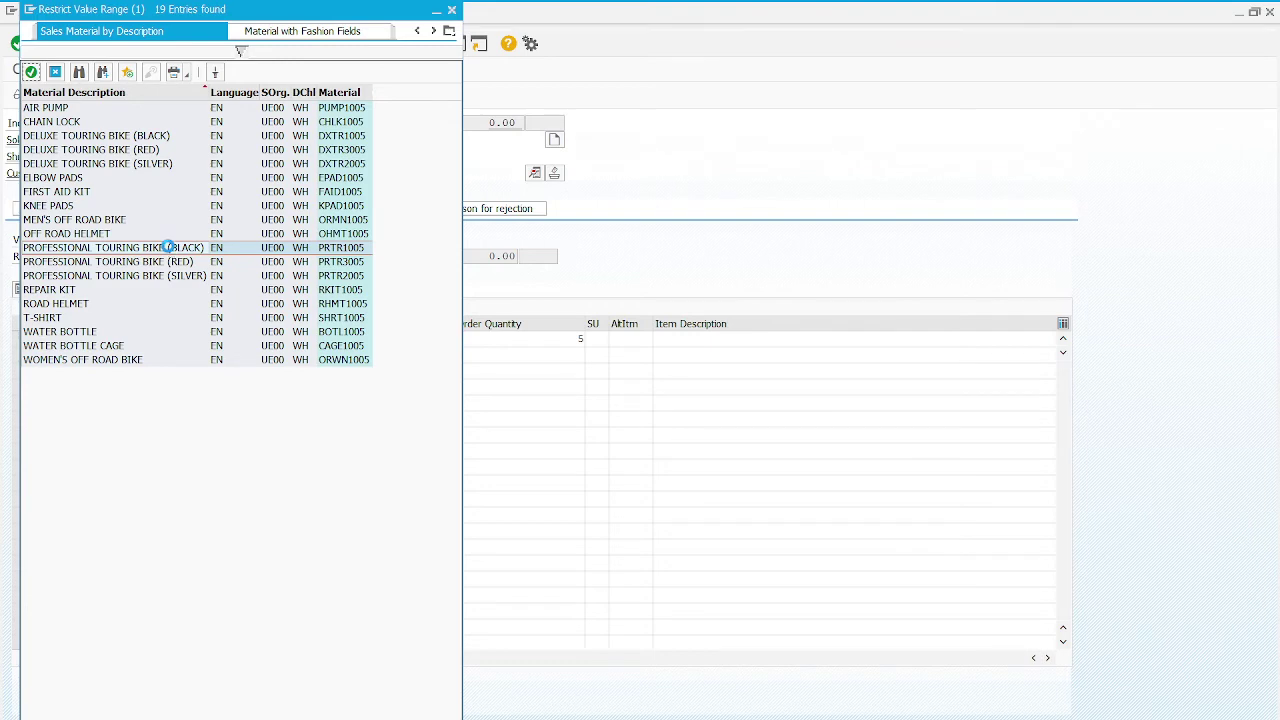
double_click(171, 247)
Set the order quantity of the Professional Touring Bike item to 2 and validate the inquiry's entries
click(550, 354)
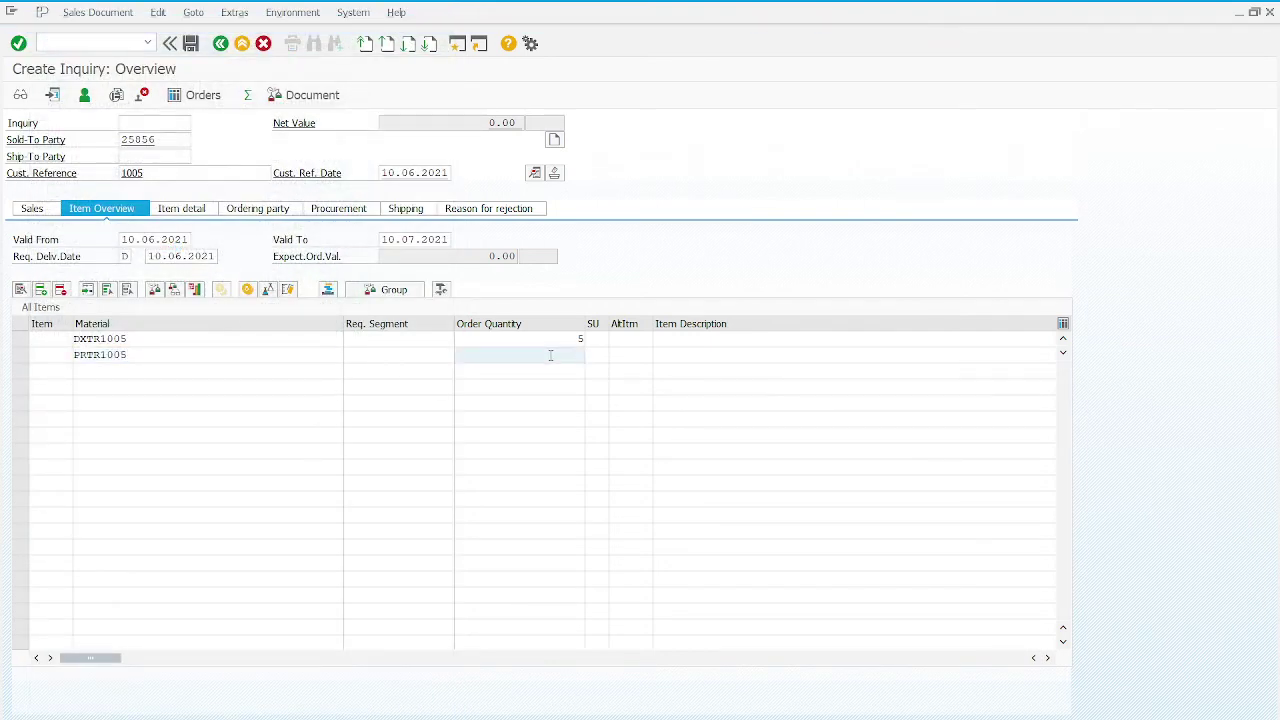
text(2)
click(18, 43)
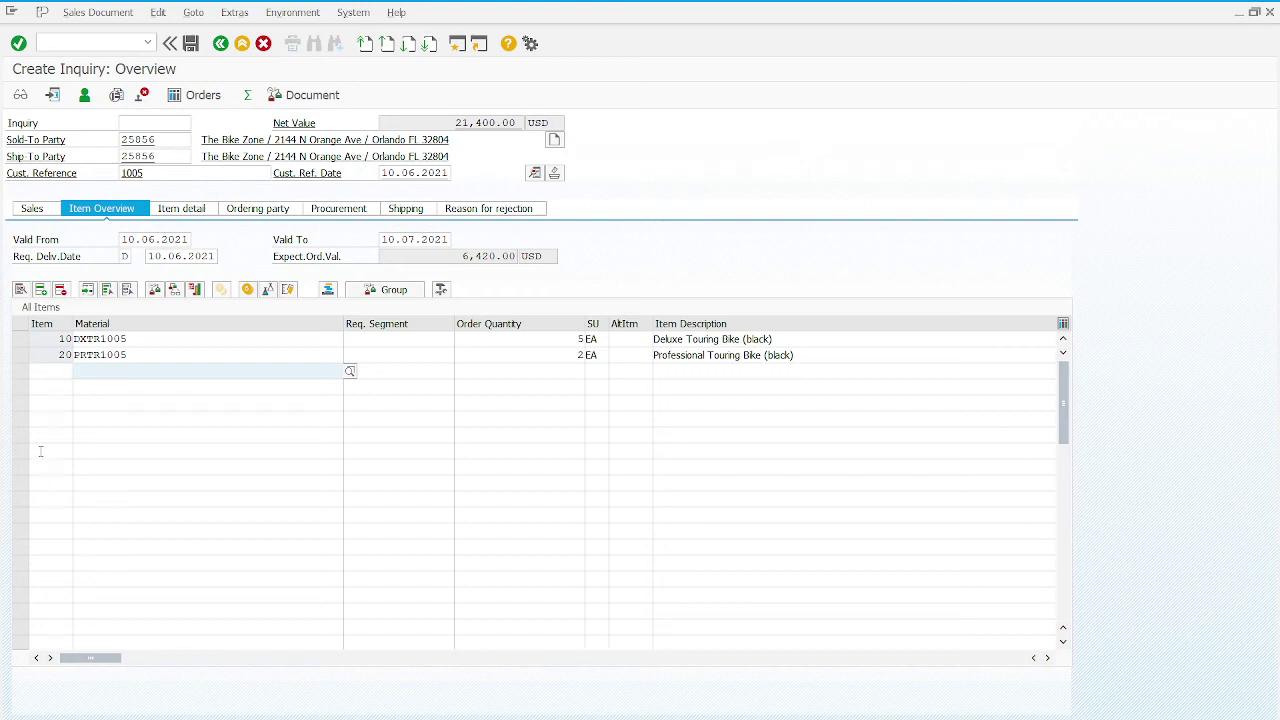
Select both inquiry items and view their pricing conditions, starting with the Deluxe Touring Bike
click(20, 340)
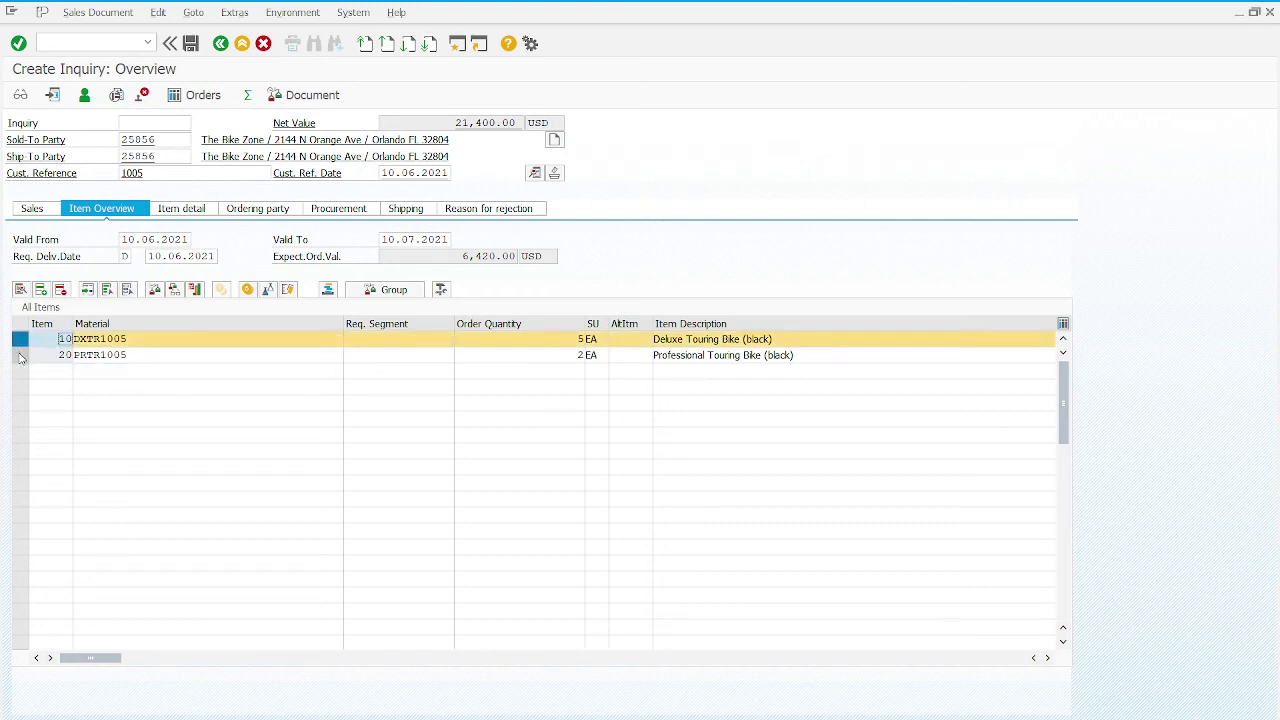
click(20, 355)
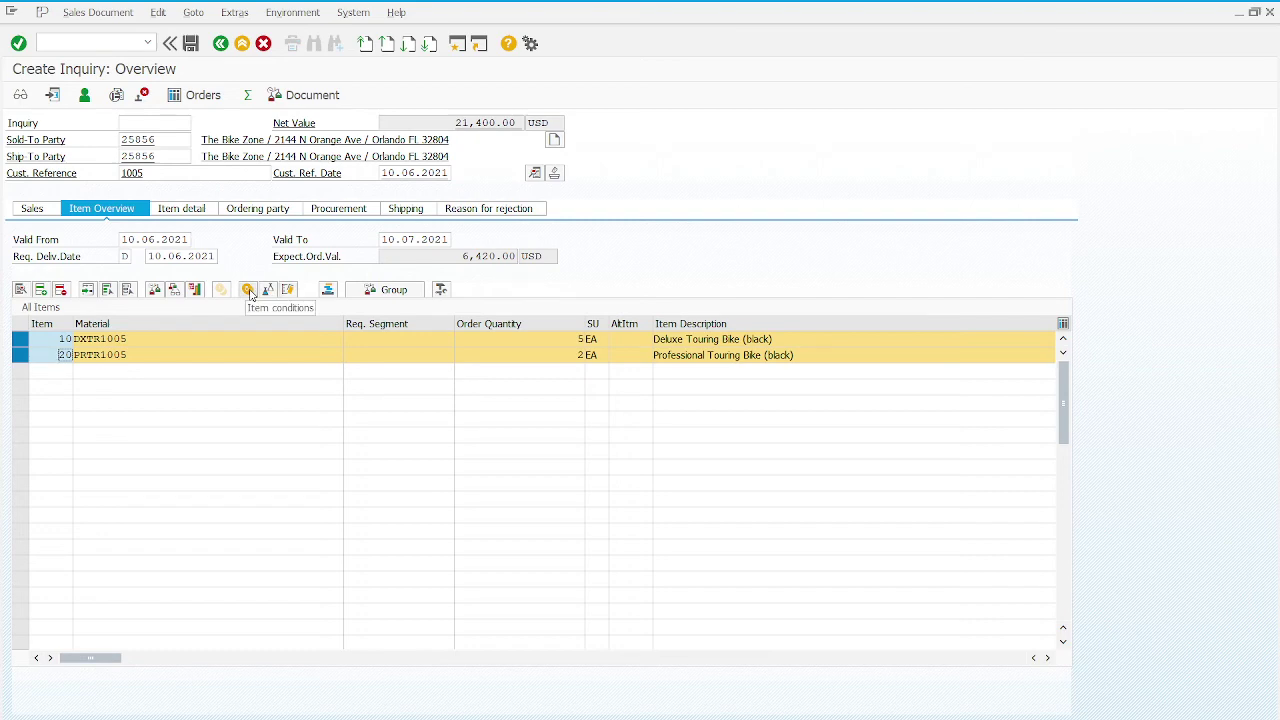
click(249, 290)
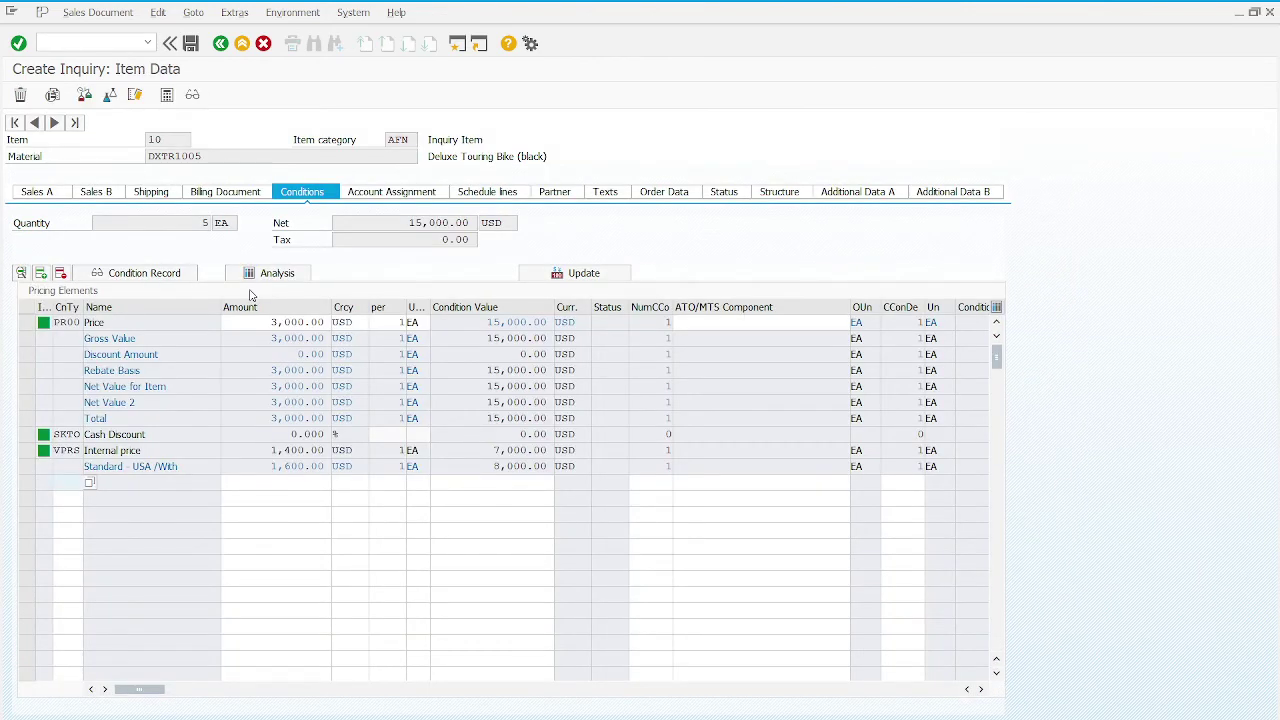
Set the order probability of item 10, the Deluxe Touring Bike, to 70 in its sales data
click(39, 196)
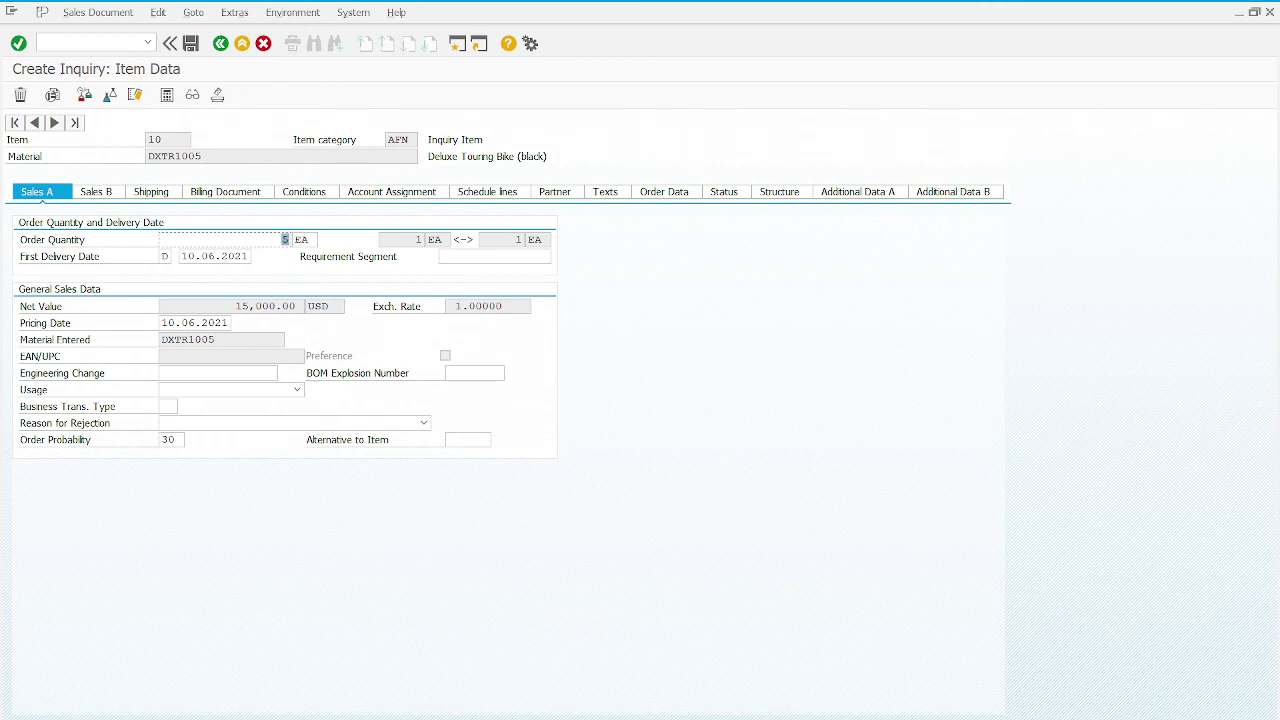
click(177, 440)
key(BackSpace)
key(BackSpace)
text(70)
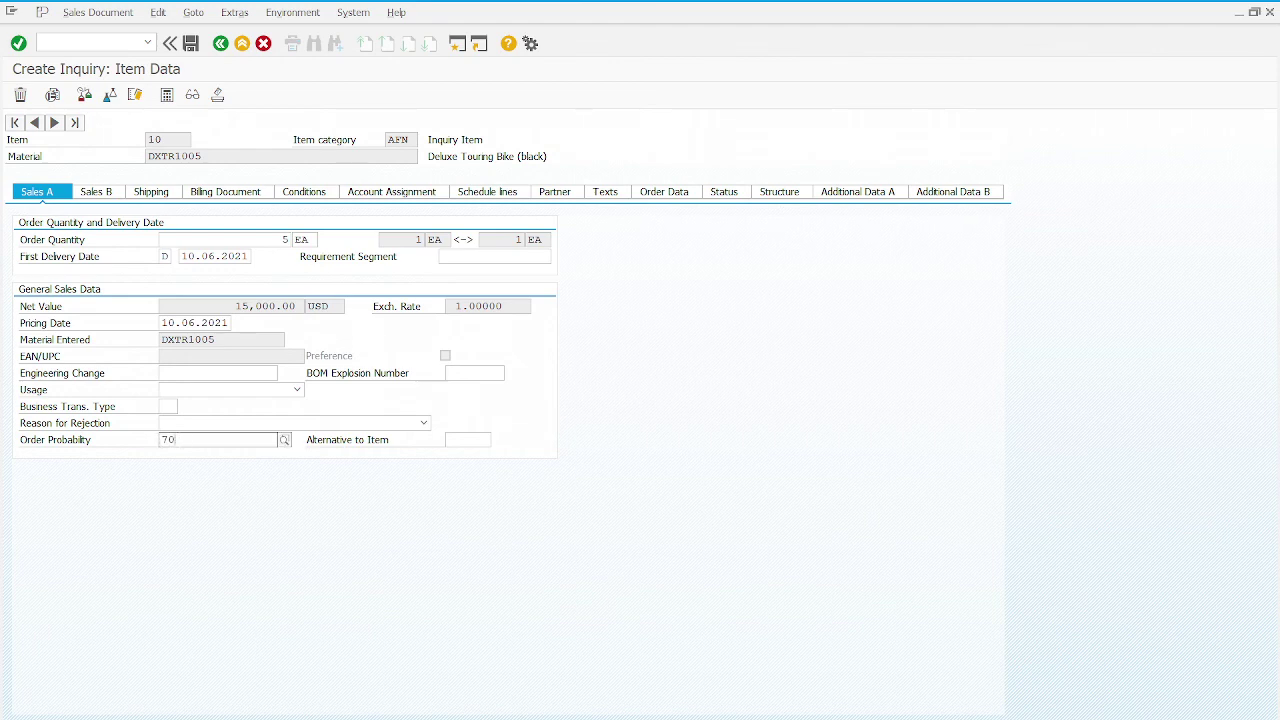
click(226, 516)
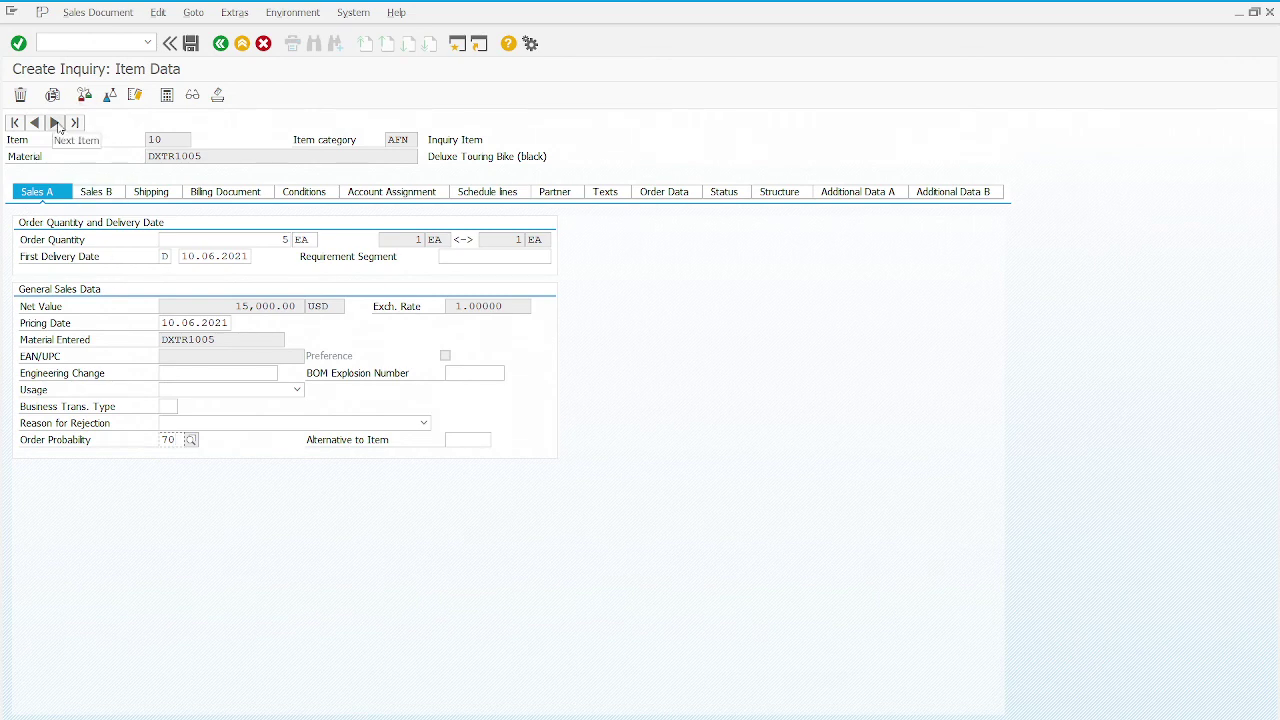
Set the order probability of item 20, the Professional Touring Bike, to 70 and return to the inquiry overview
click(55, 122)
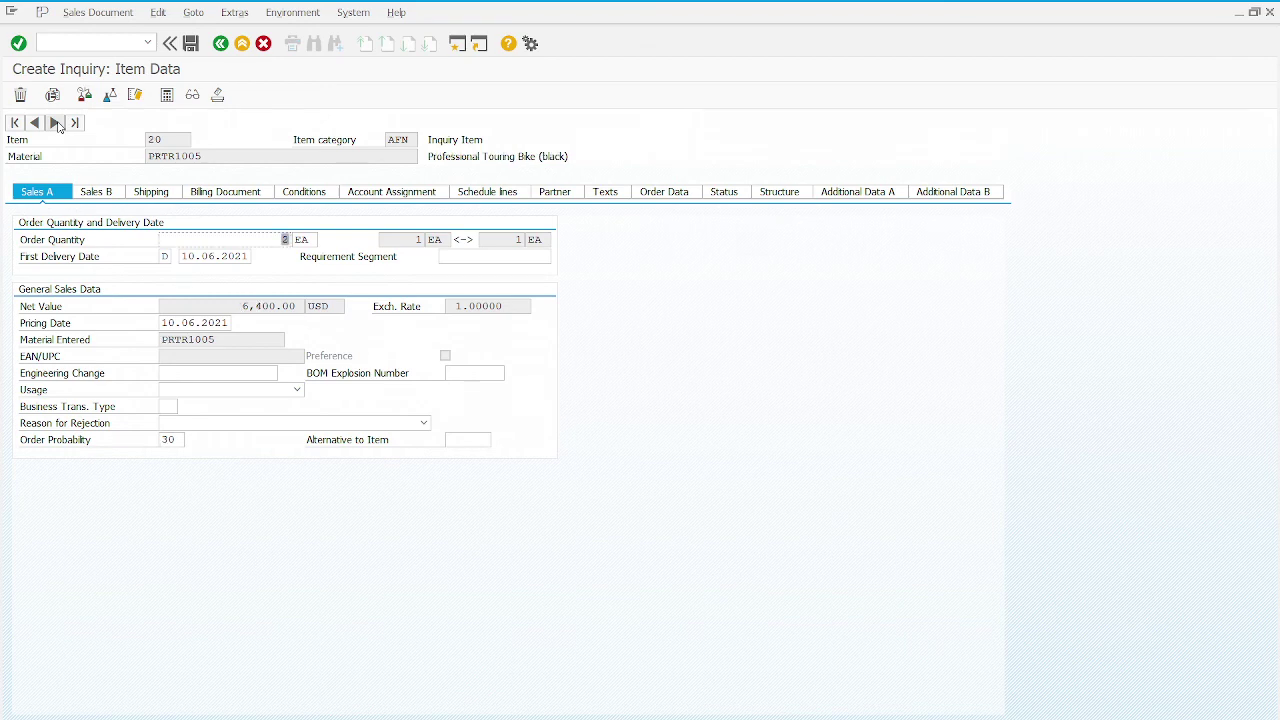
click(182, 440)
key(BackSpace)
key(BackSpace)
text(70)
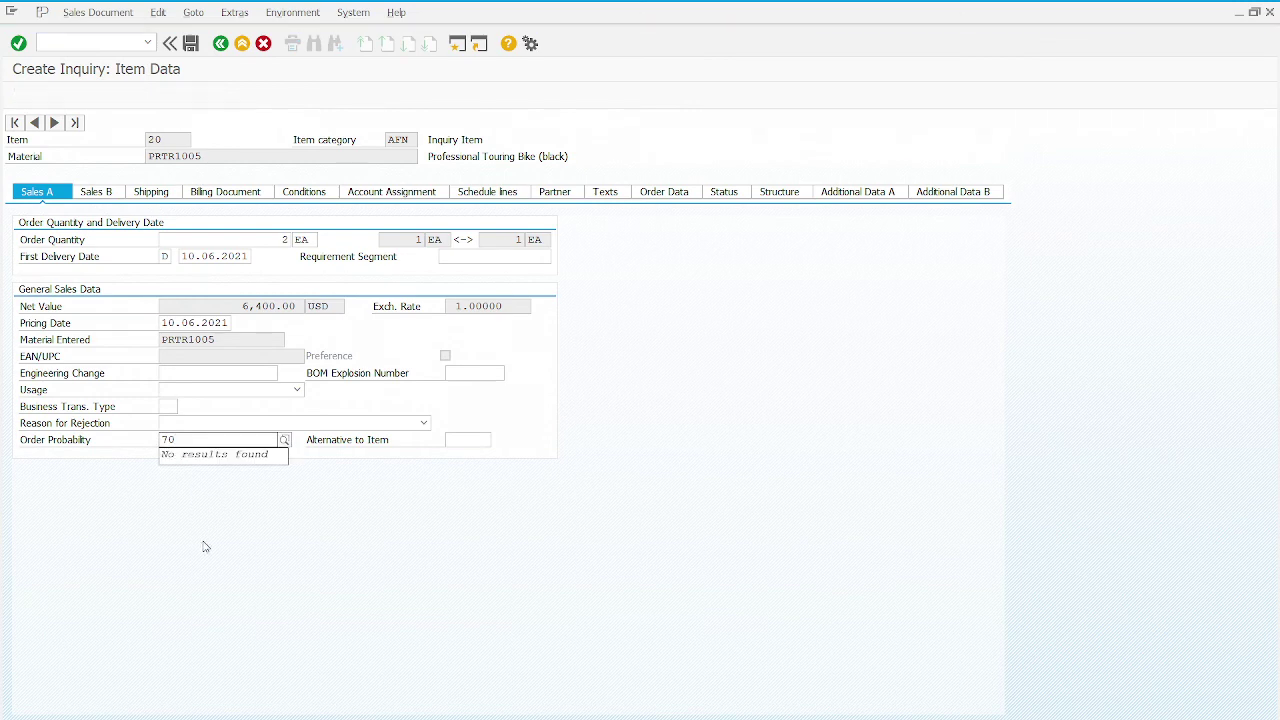
key(Return)
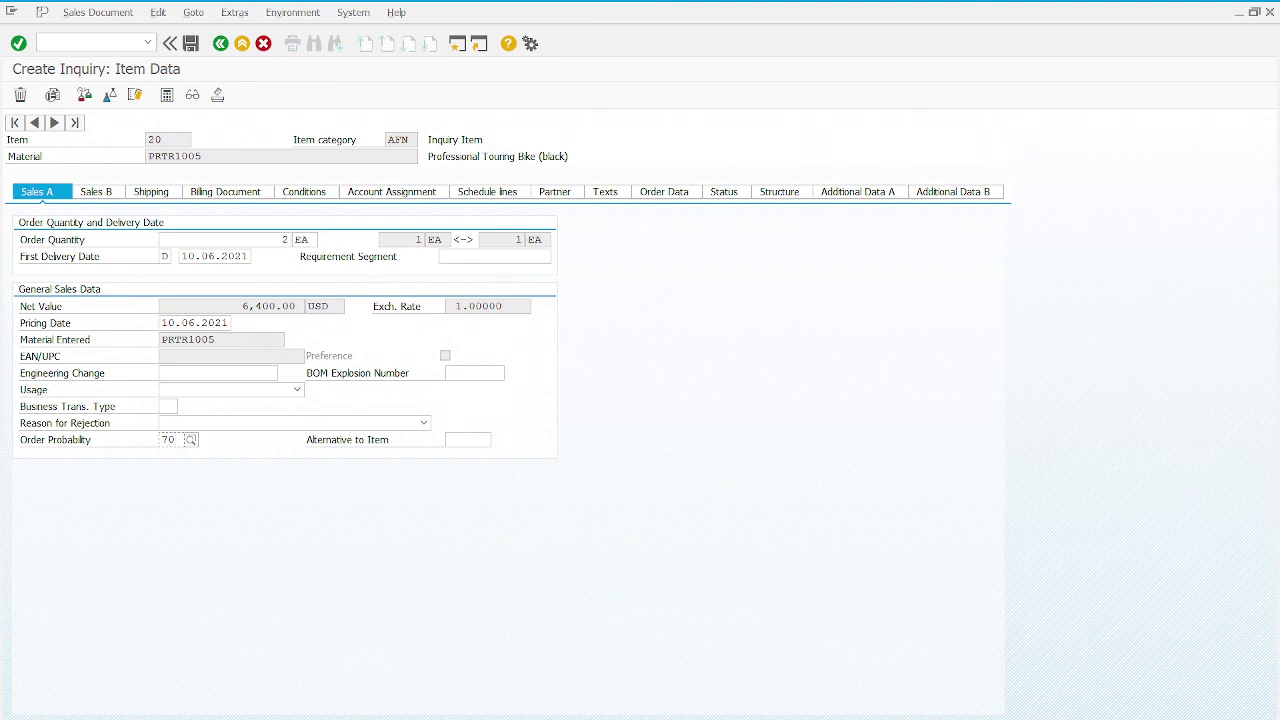
click(220, 44)
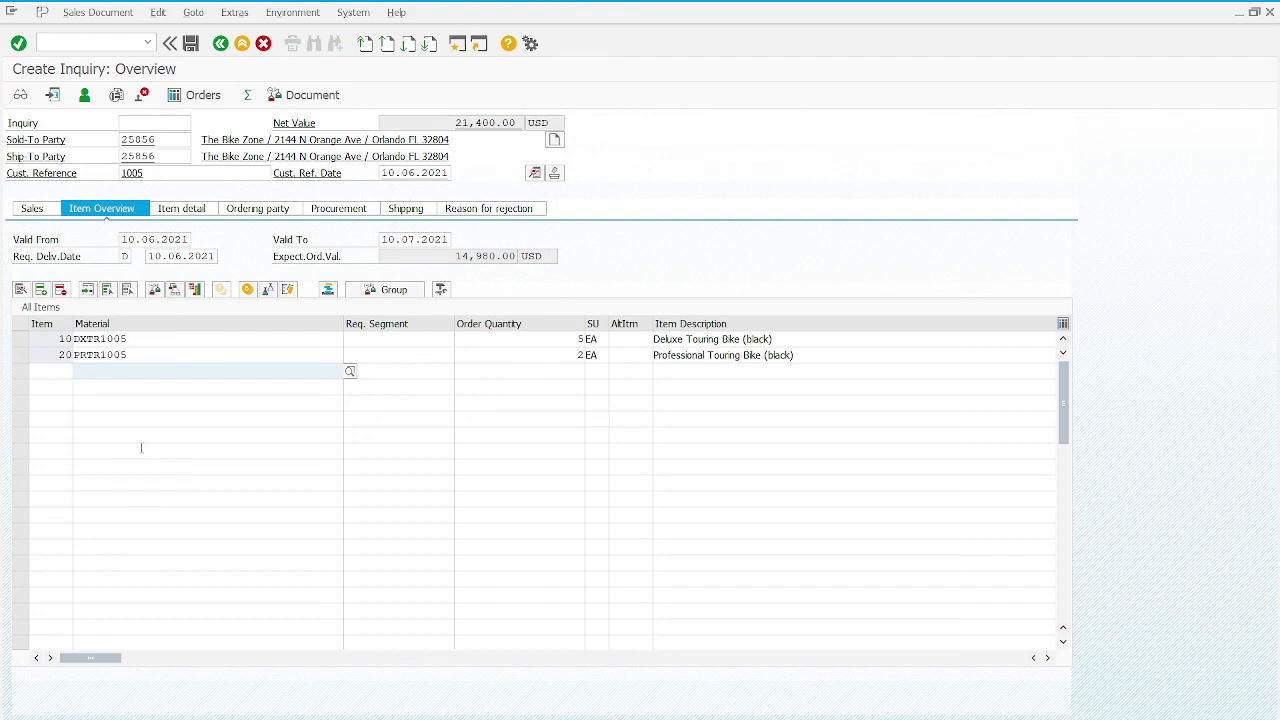
Check the stock availability of the Deluxe Touring Bike item and return to the inquiry overview
click(18, 339)
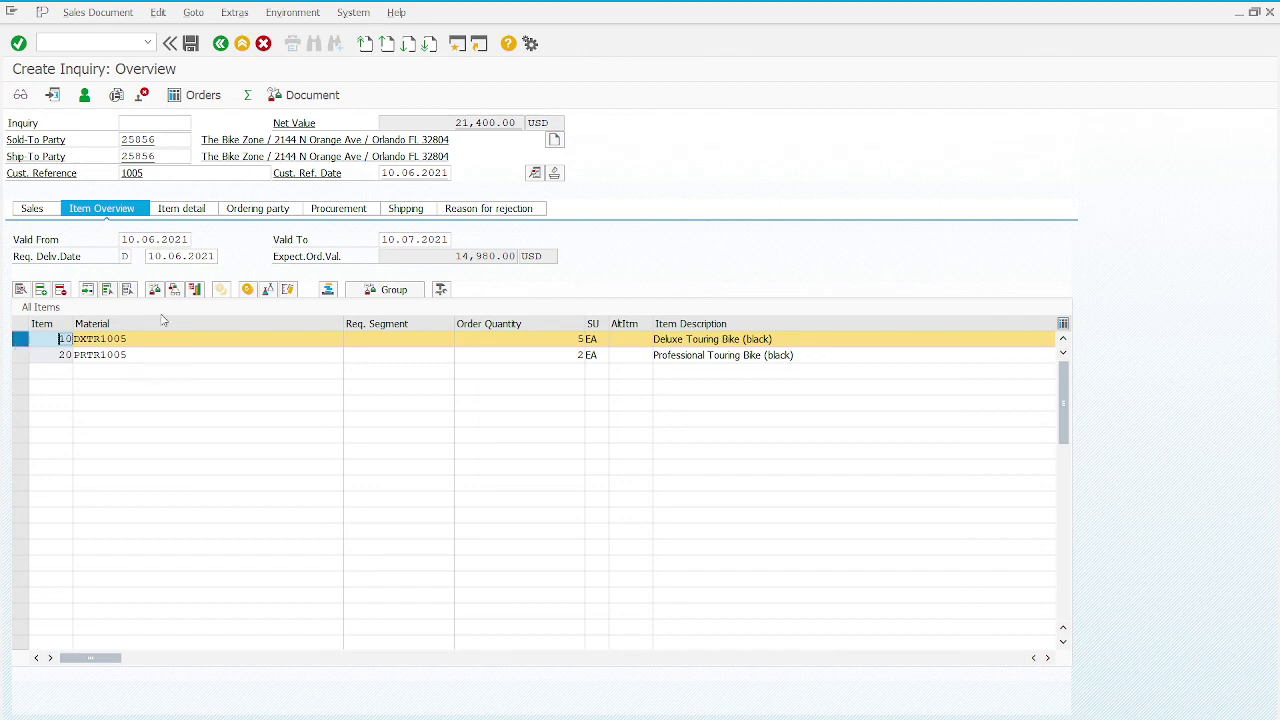
click(174, 290)
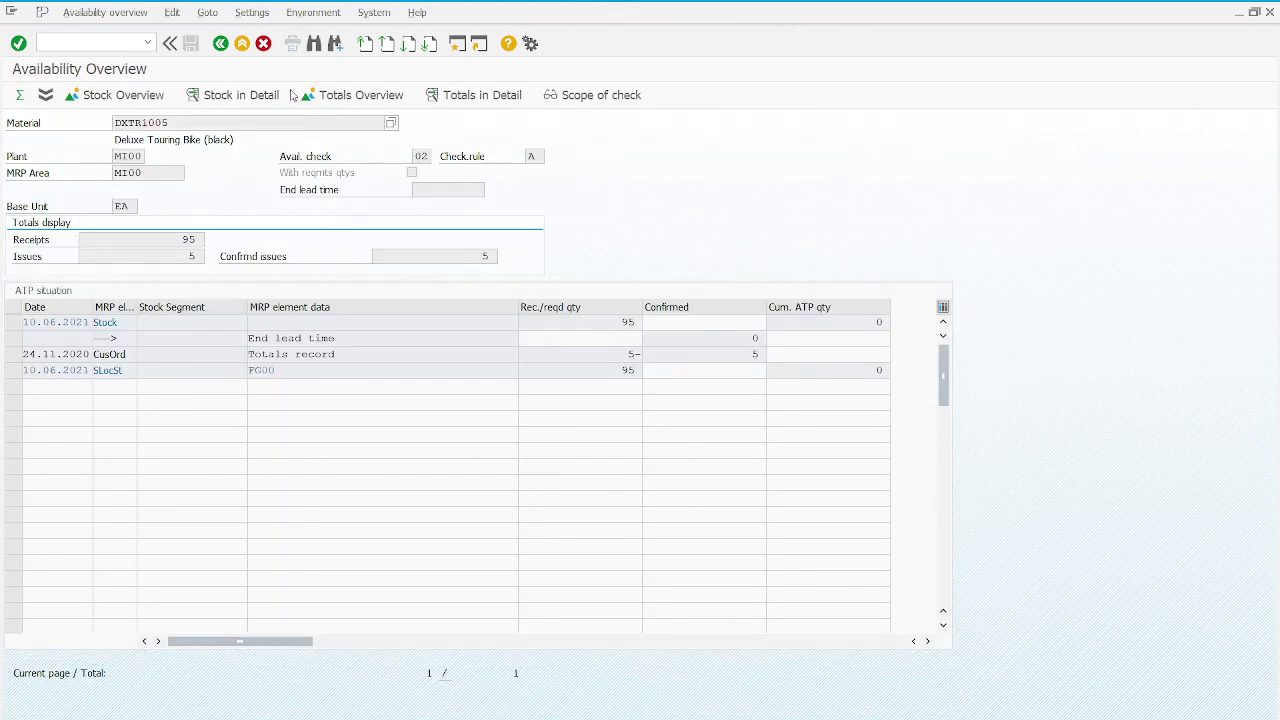
click(220, 43)
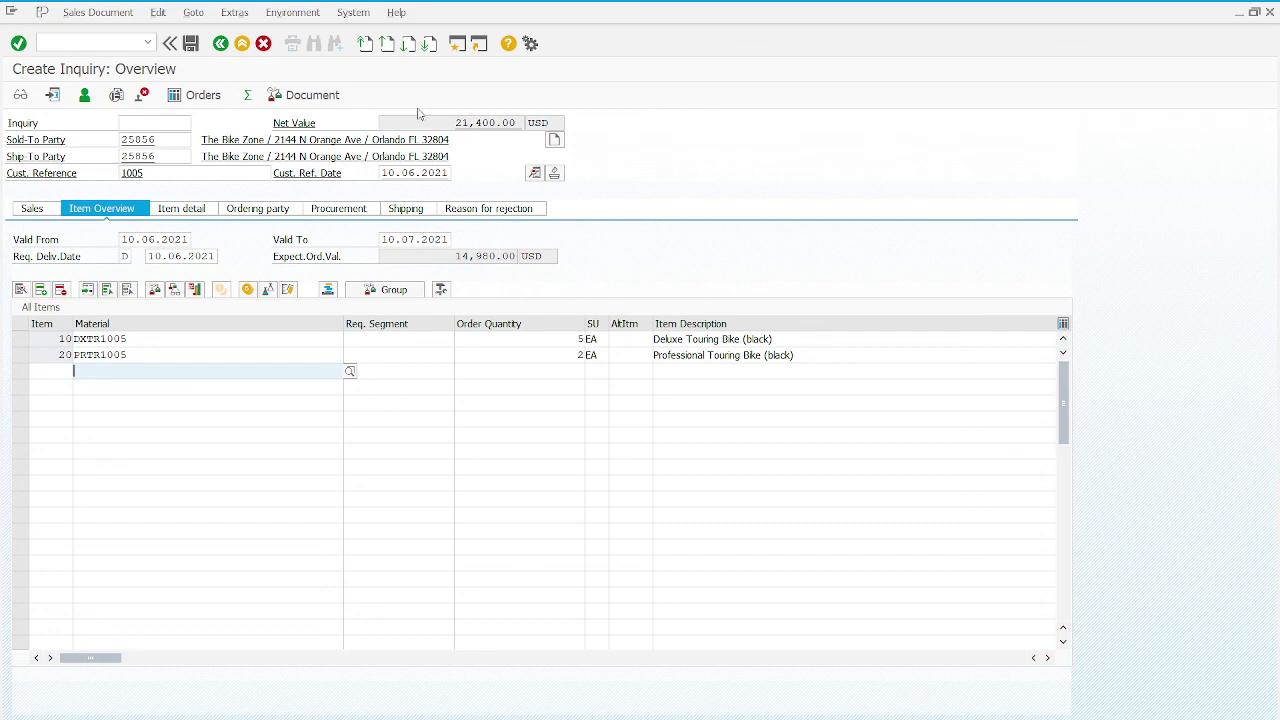
Save the inquiry and leave inquiry creation back to the SAP Easy Access menu
click(190, 44)
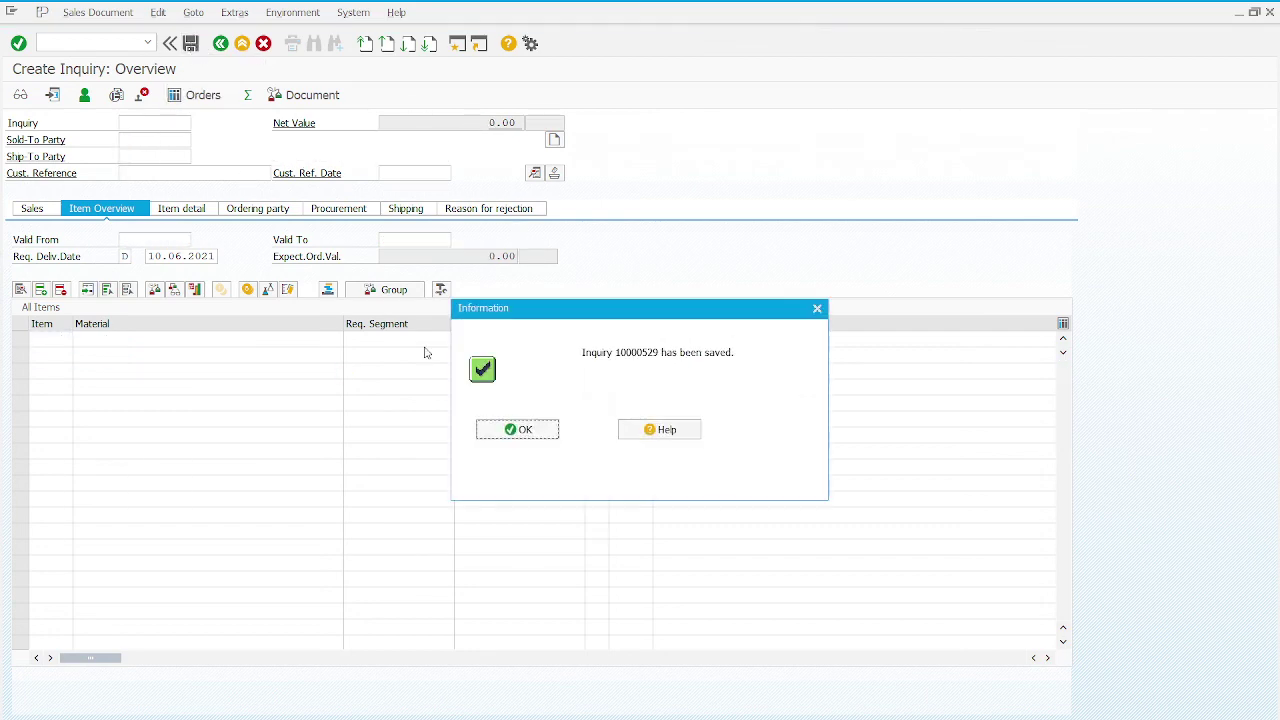
click(543, 434)
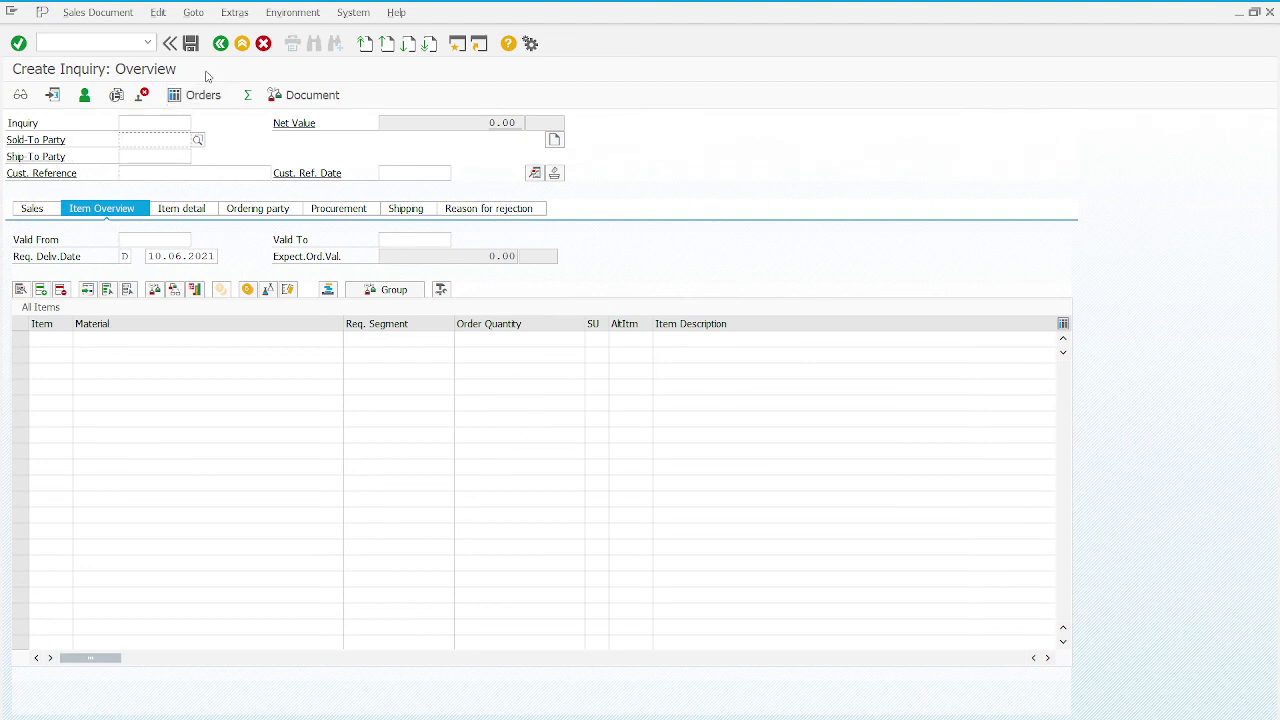
click(220, 44)
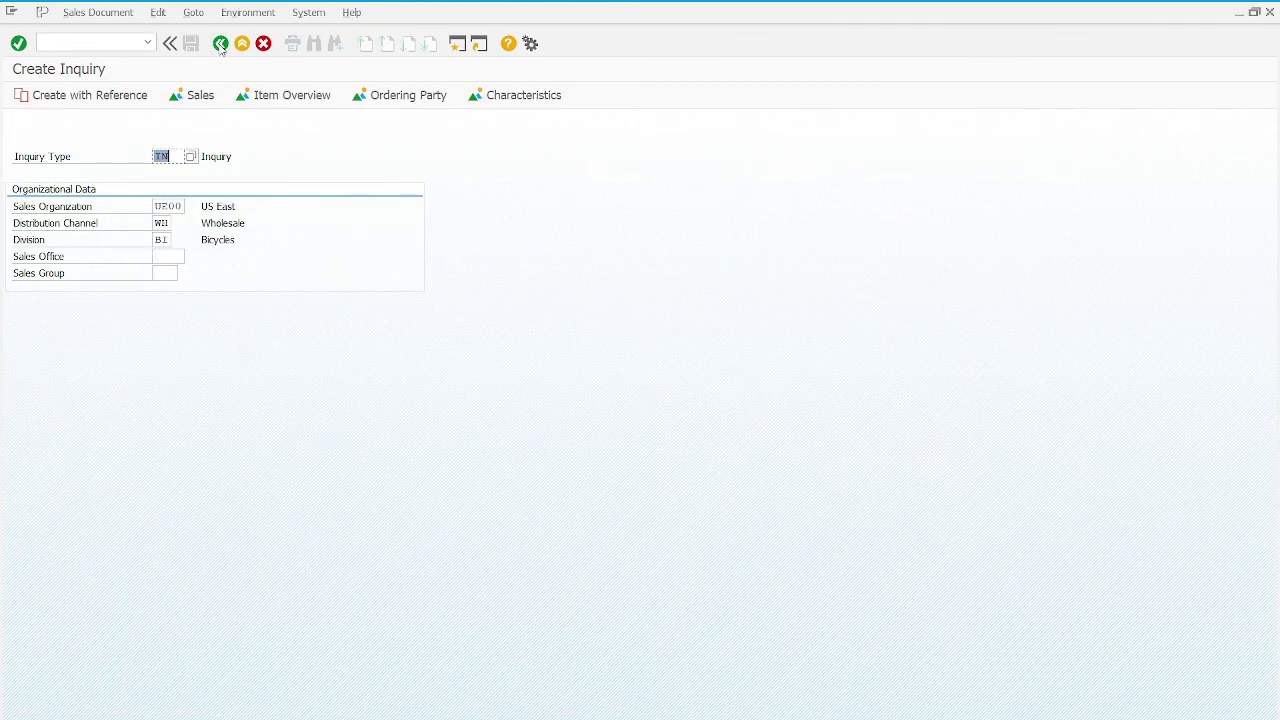
click(220, 44)
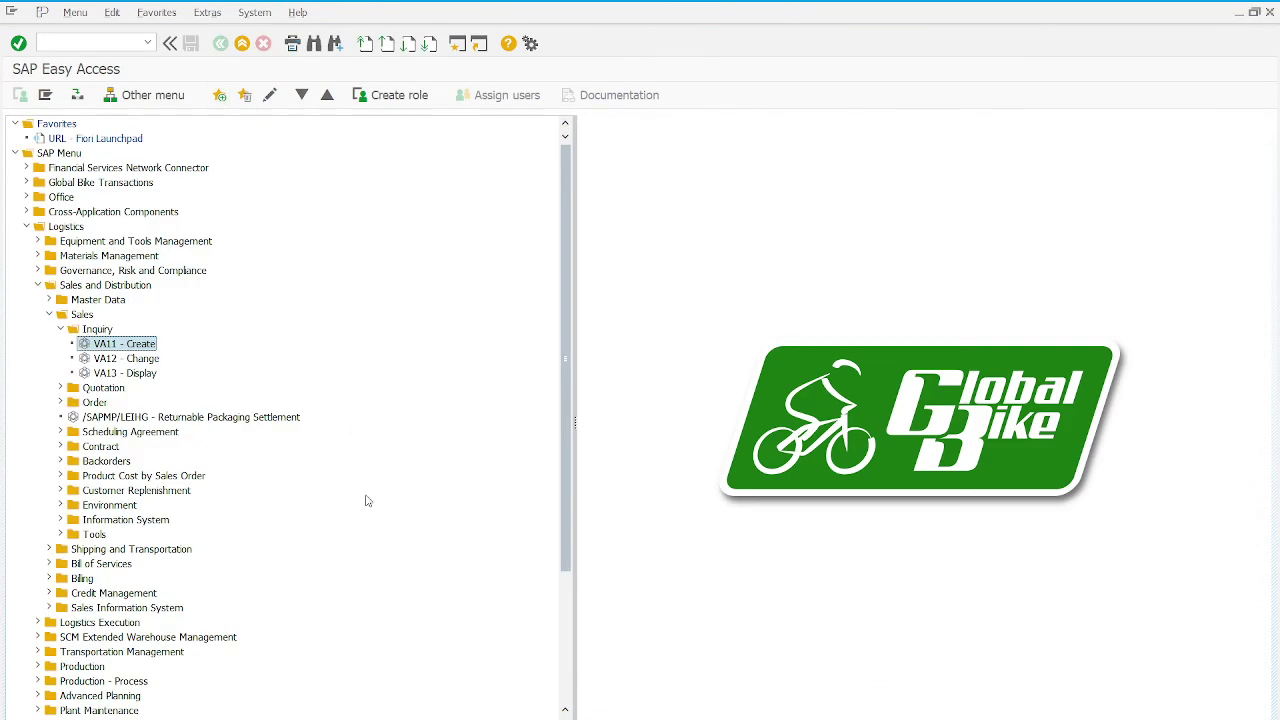